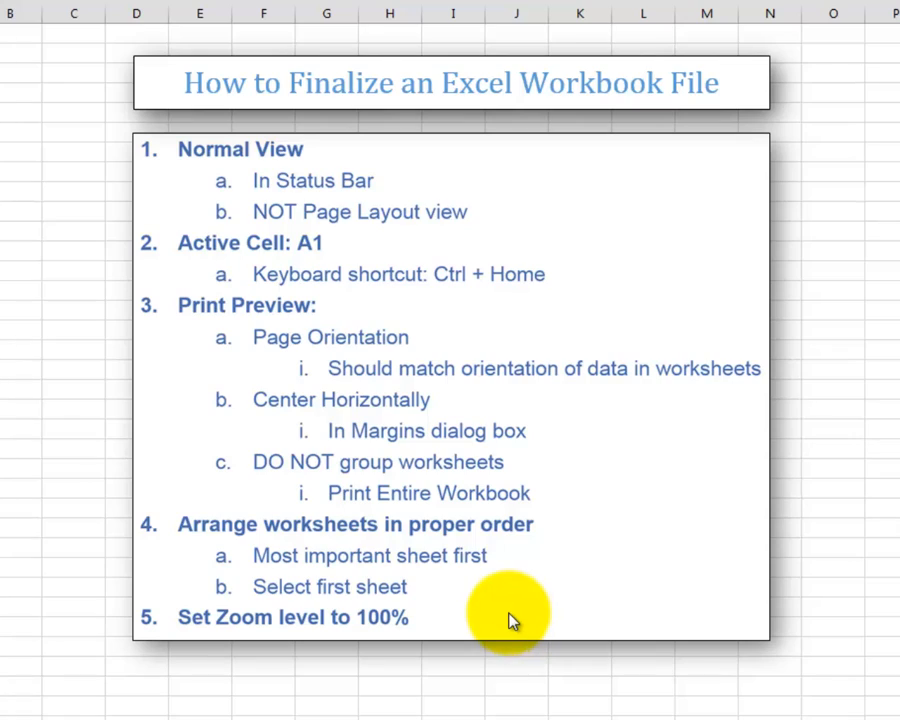
Step: Switch from the checklist to the 3K Water Usage workbook and display the Projected Water Usage sheet in Normal view
key(alt+Tab)
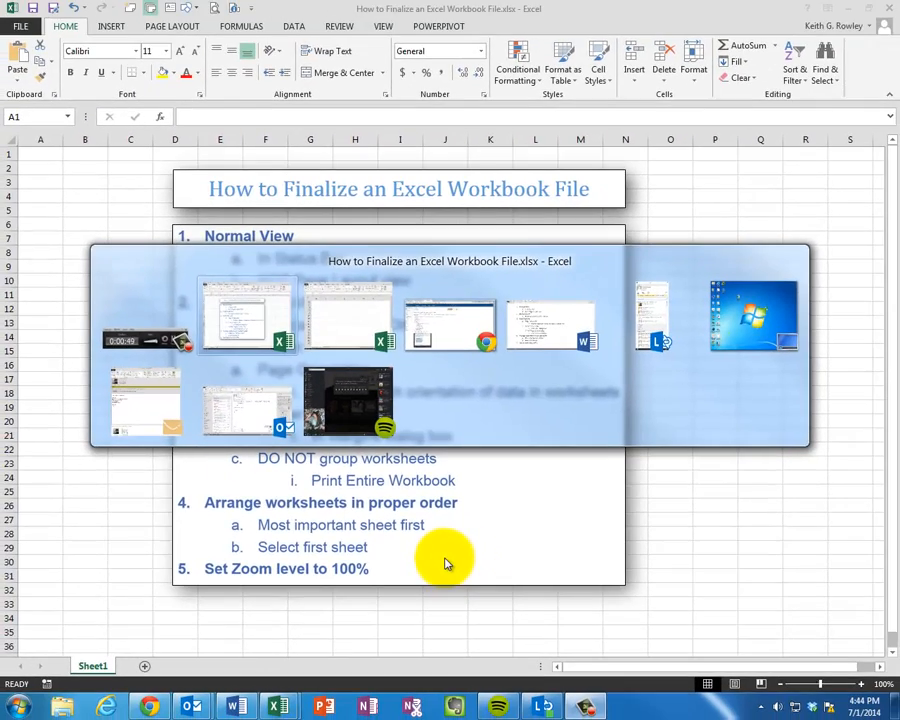
key(alt+Tab)
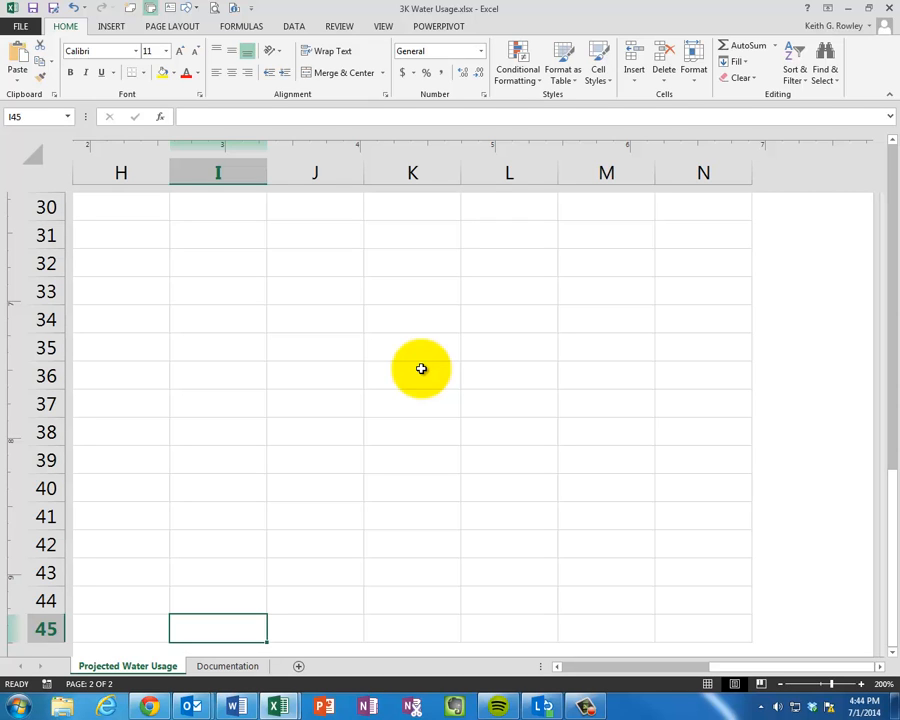
key(alt+Tab)
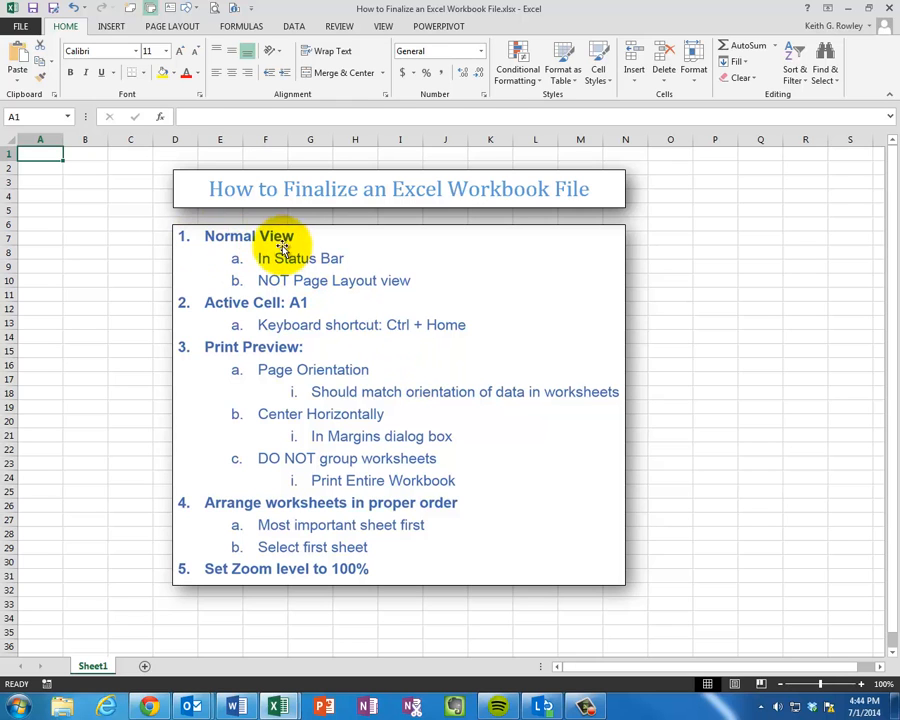
key(alt+Tab)
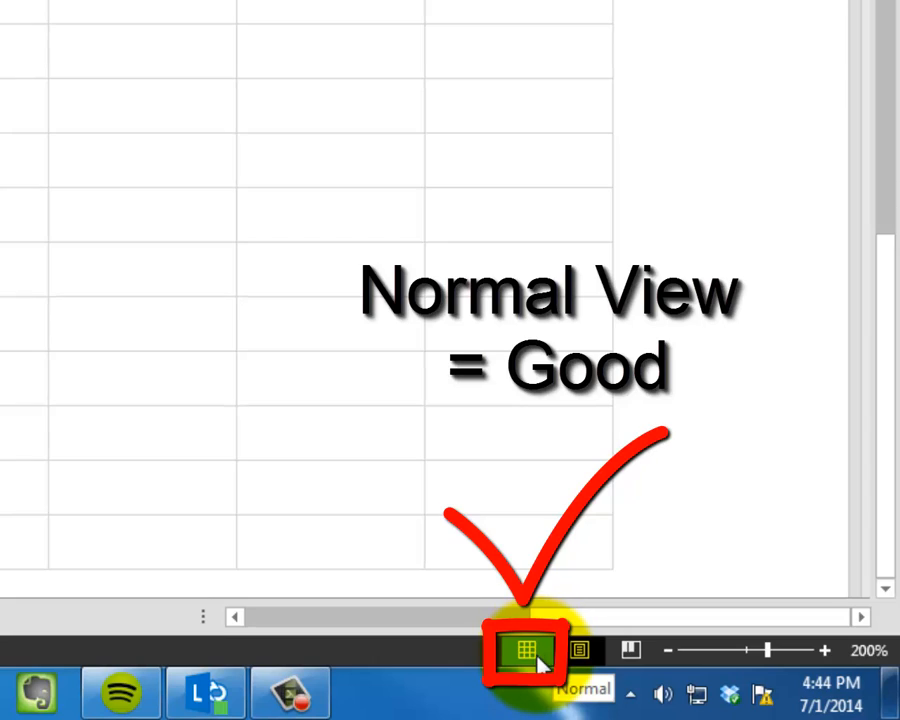
click(538, 658)
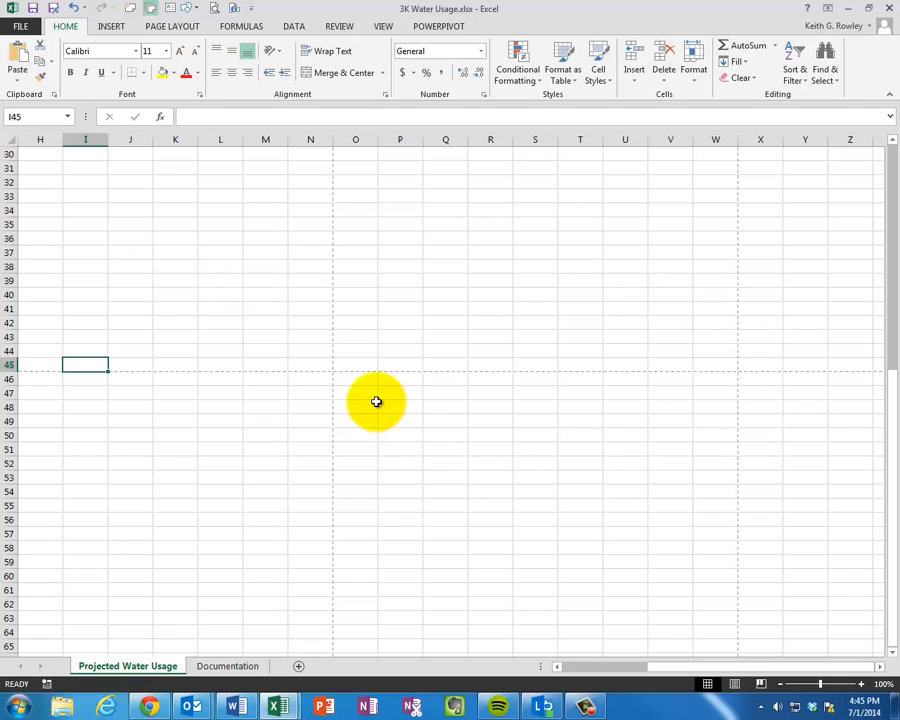
Step: Check the finalizing checklist and make A1 the active cell on the Projected Water Usage sheet
key(alt+Tab)
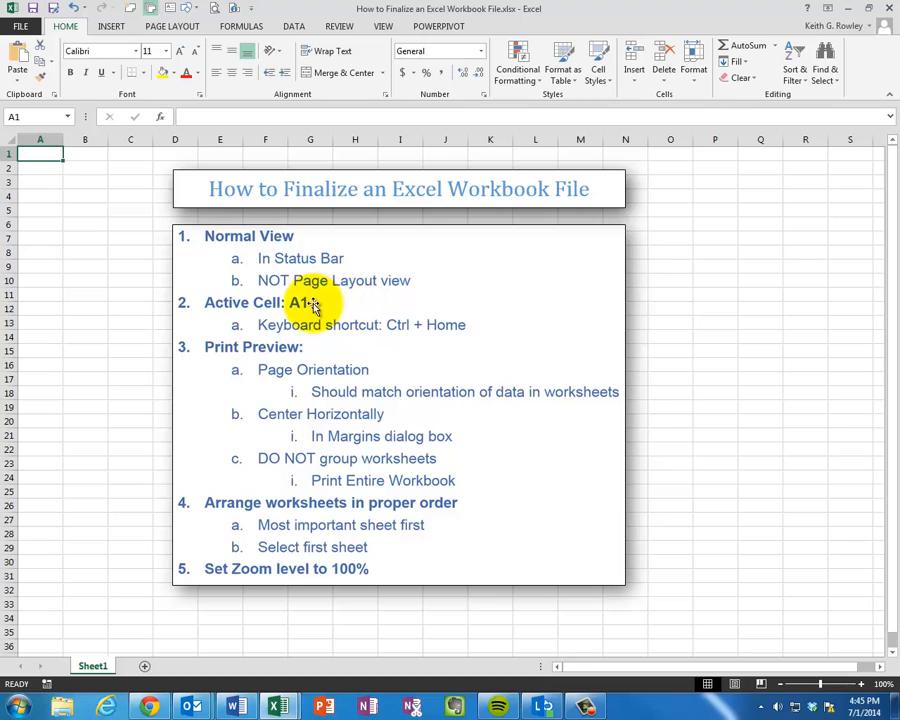
key(alt+Tab)
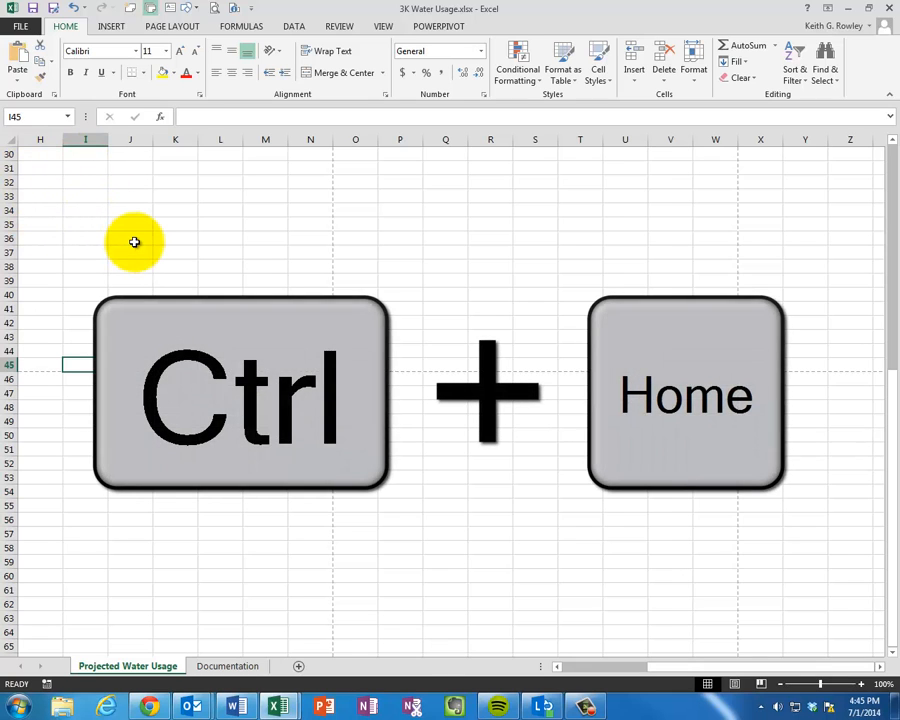
key(ctrl+Home)
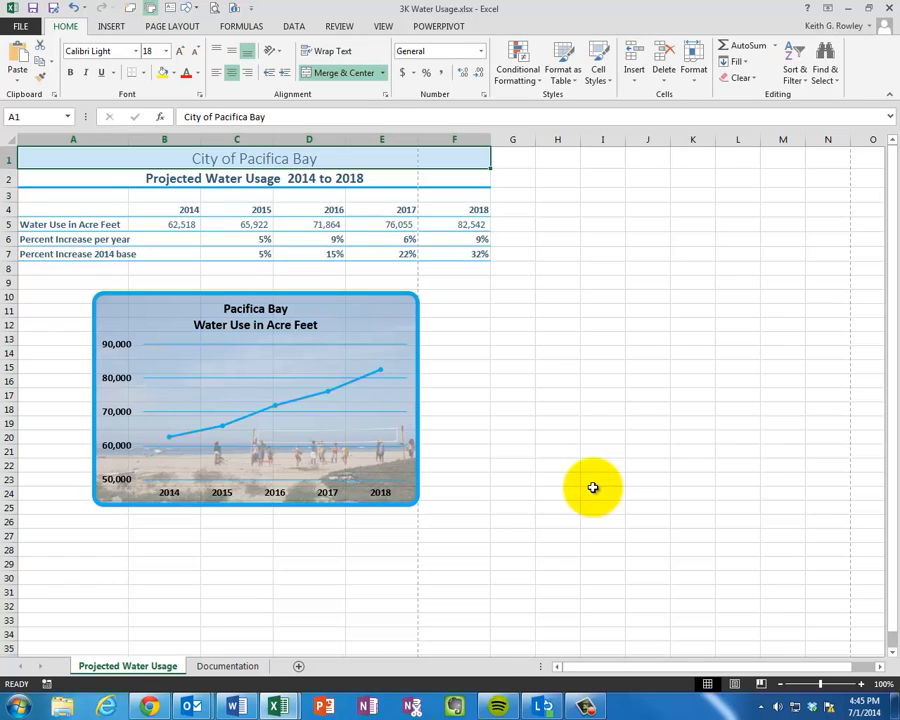
Step: Review the checklist's print items and preview both printed pages of the Projected Water Usage sheet
key(alt+Tab)
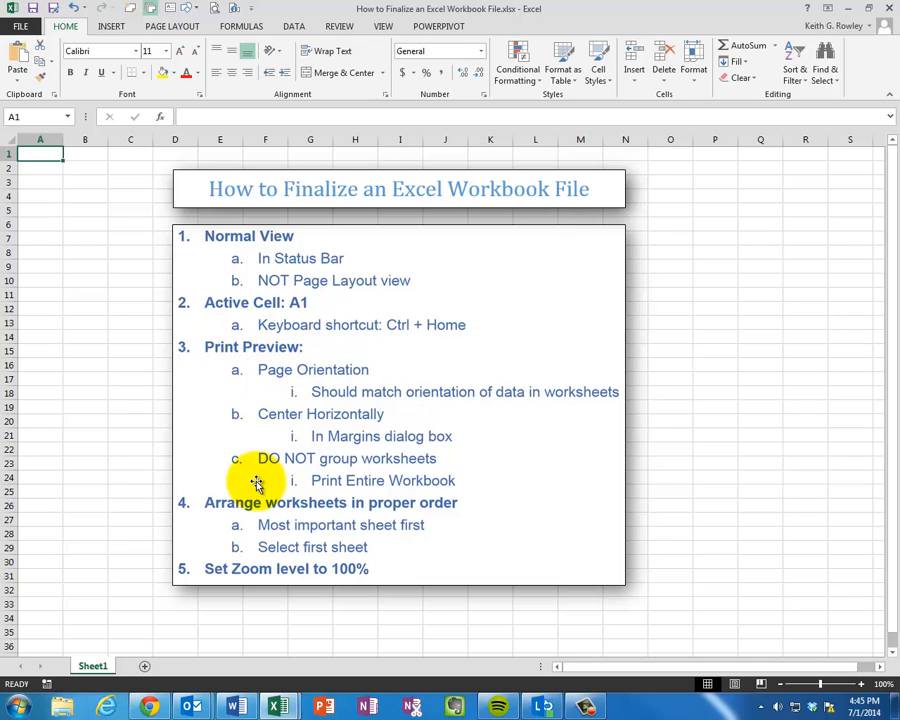
key(alt+Tab)
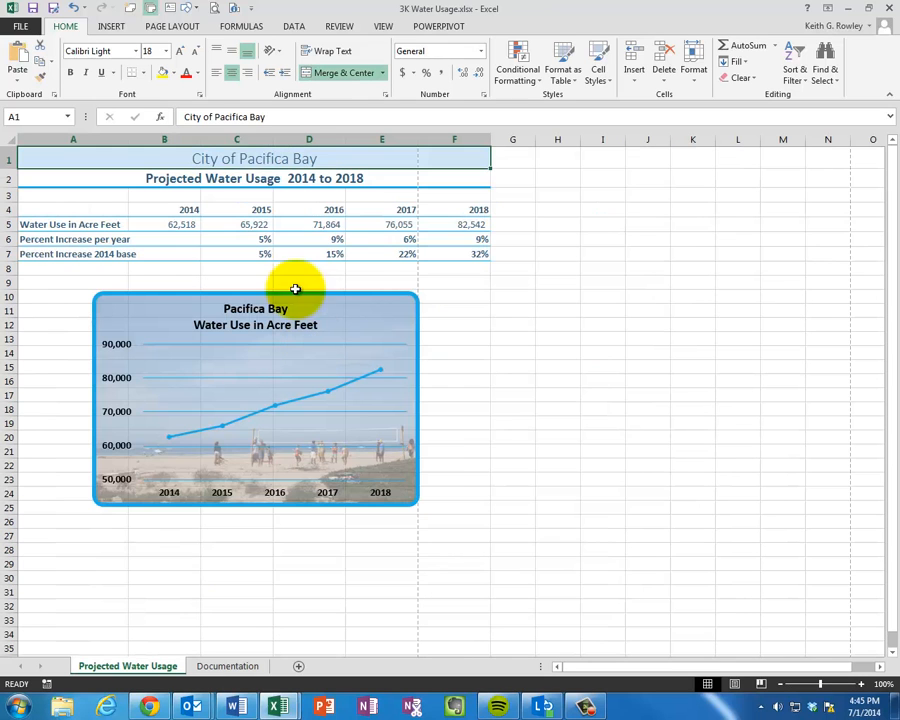
click(36, 25)
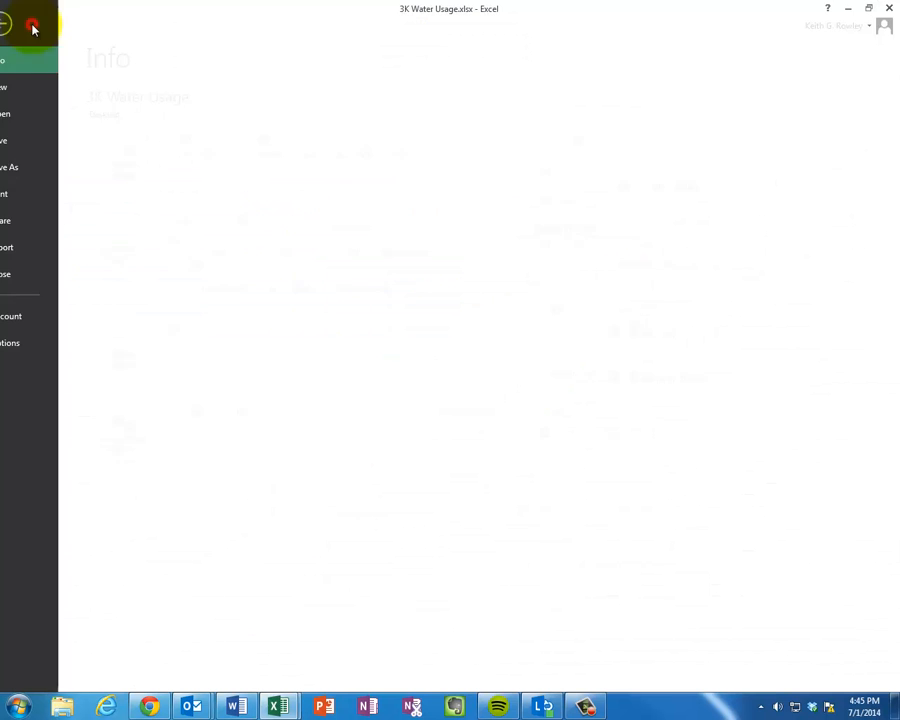
click(44, 197)
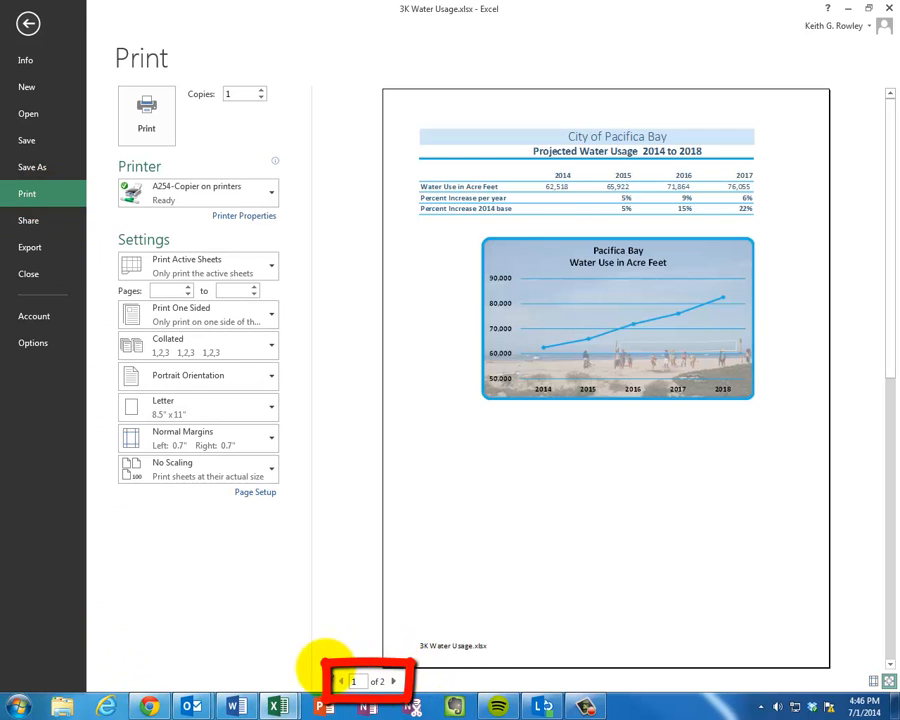
click(395, 681)
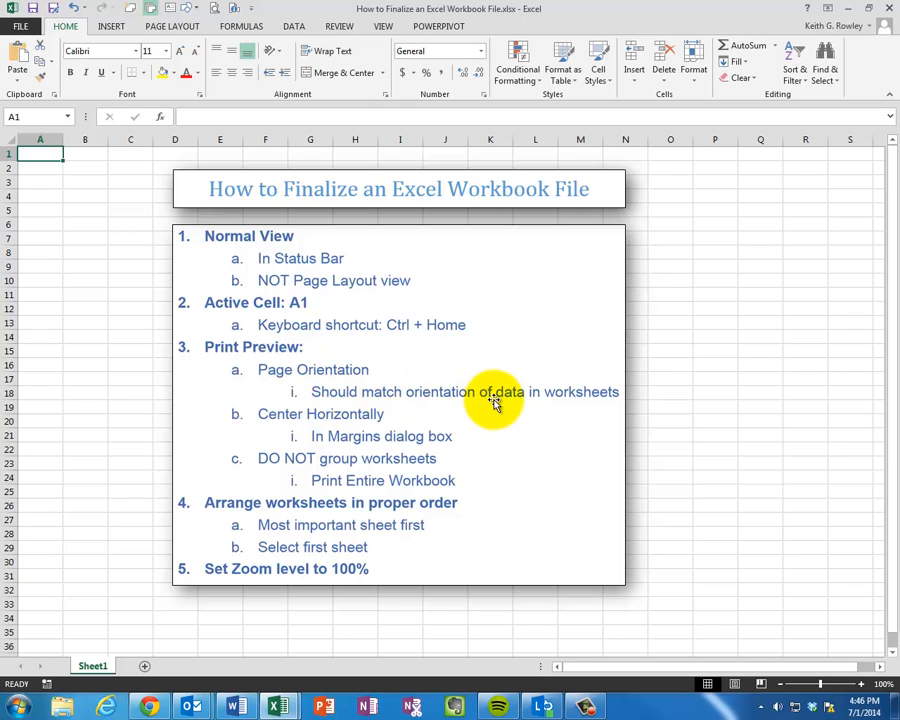
Step: Leave the print preview and set the Projected Water Usage sheet's page orientation to Landscape
key(alt+Tab)
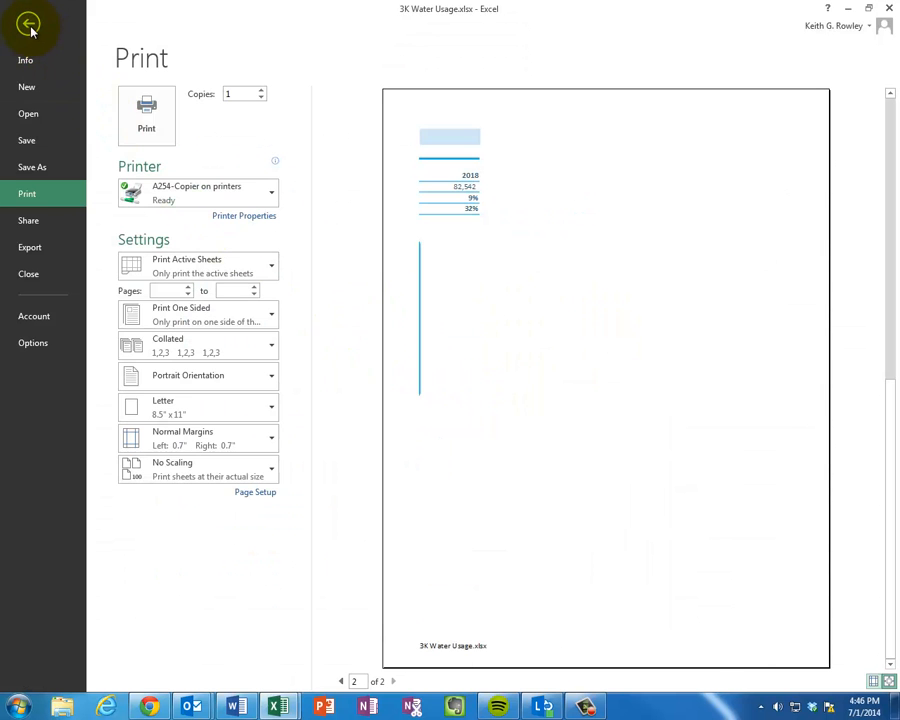
click(29, 26)
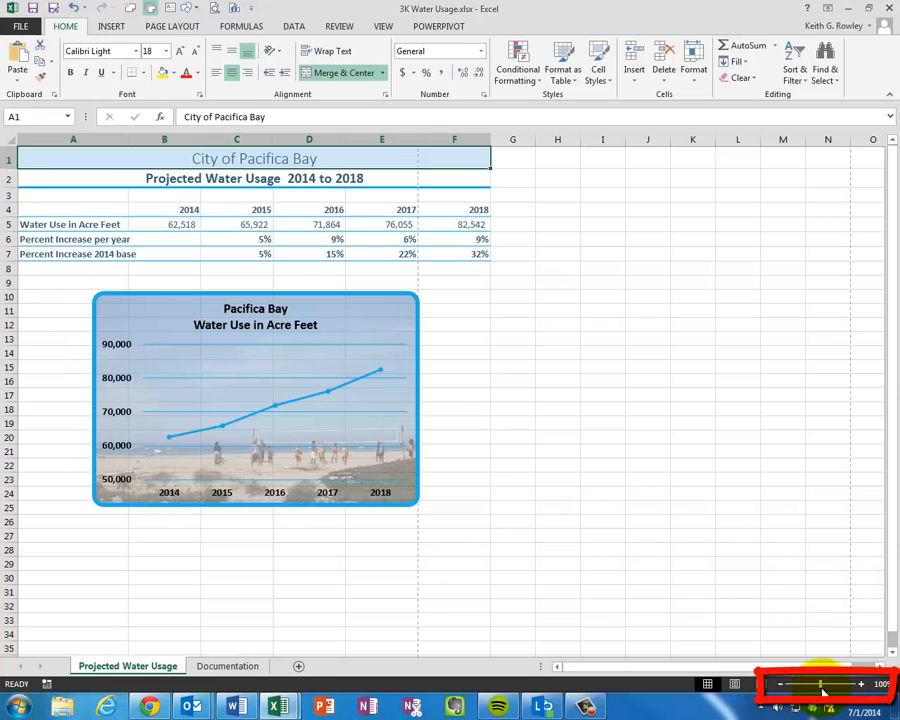
drag(820, 689, 803, 689)
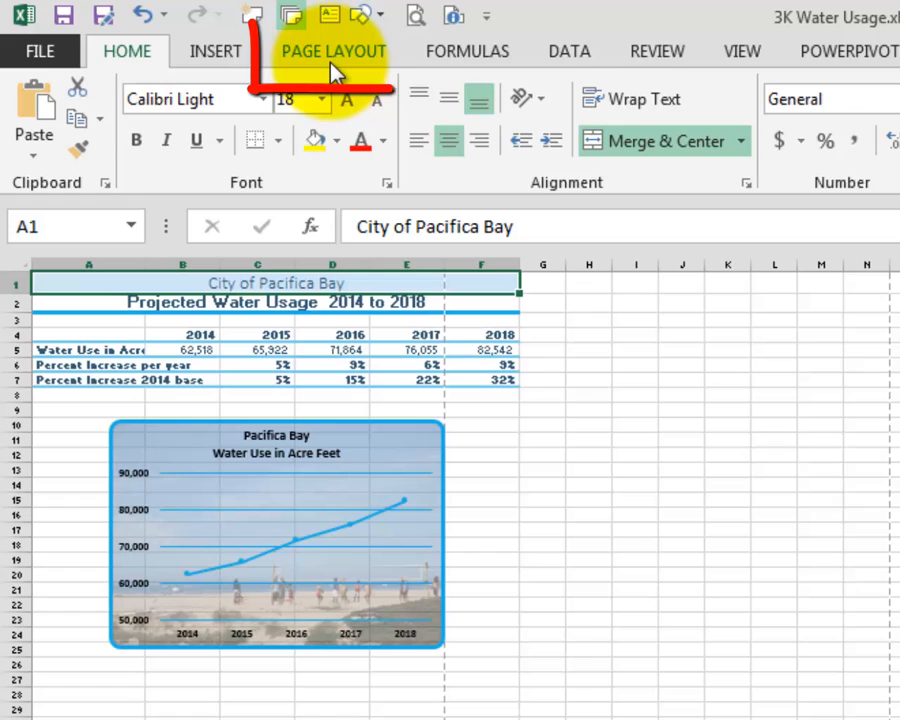
click(334, 58)
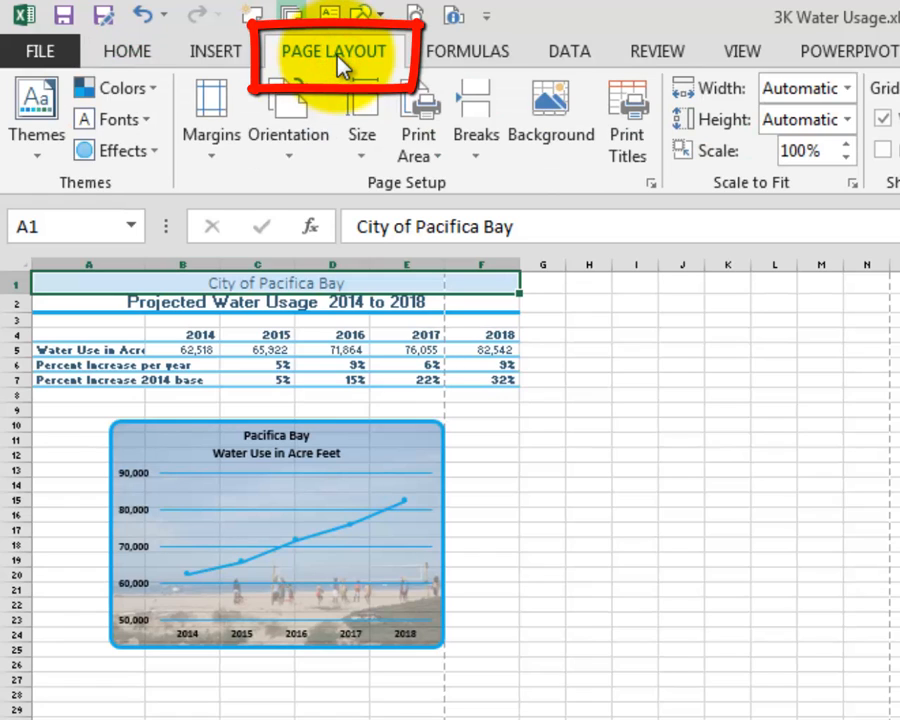
click(300, 155)
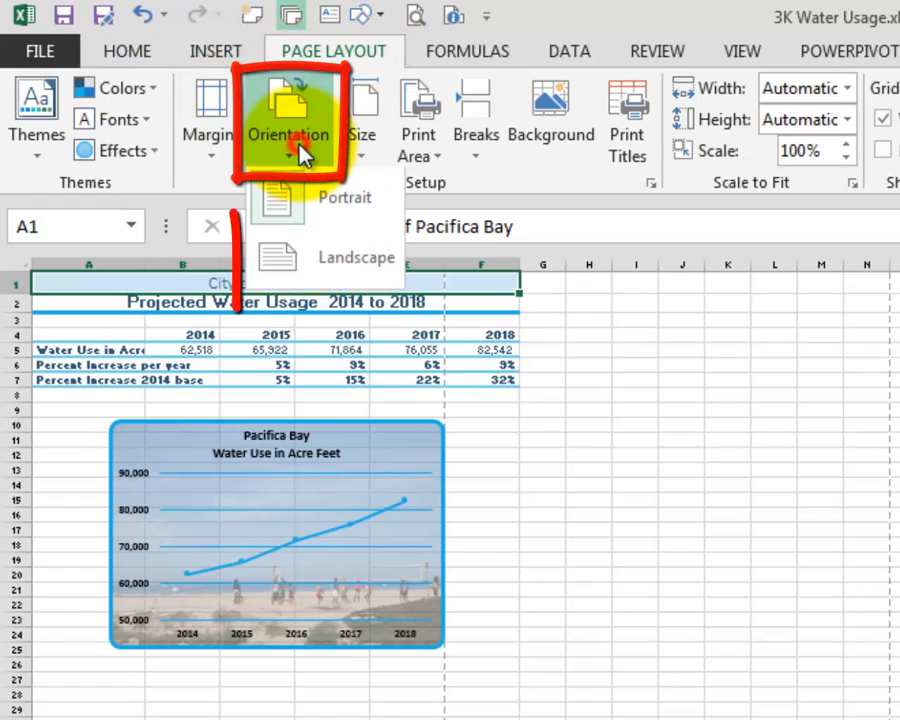
click(305, 272)
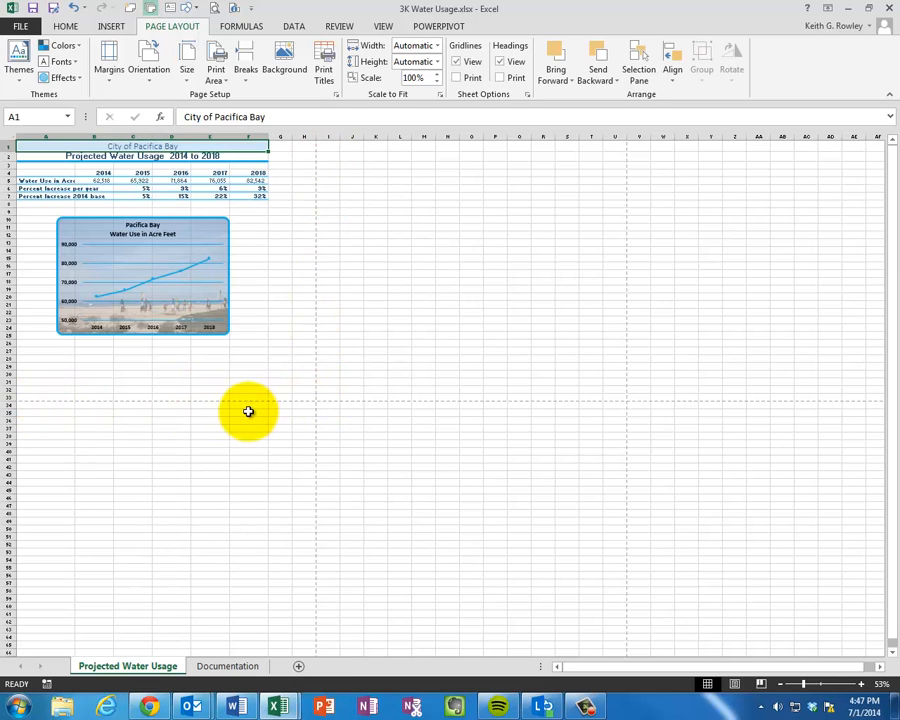
Step: Restore the worksheet zoom to 100% and preview the landscape page for printing
drag(810, 690, 824, 688)
click(782, 684)
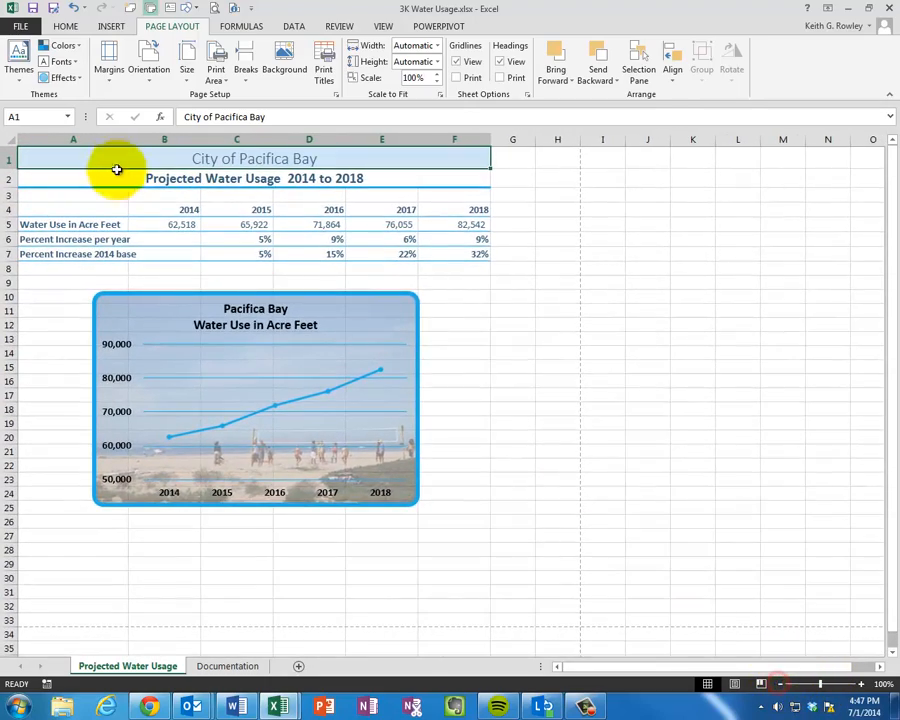
click(20, 24)
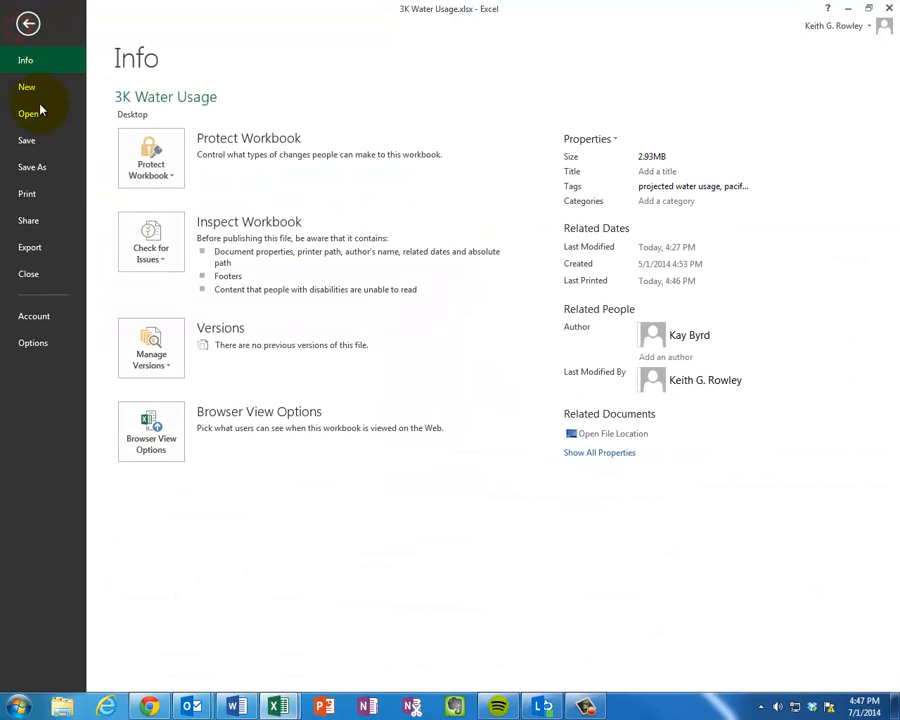
click(46, 196)
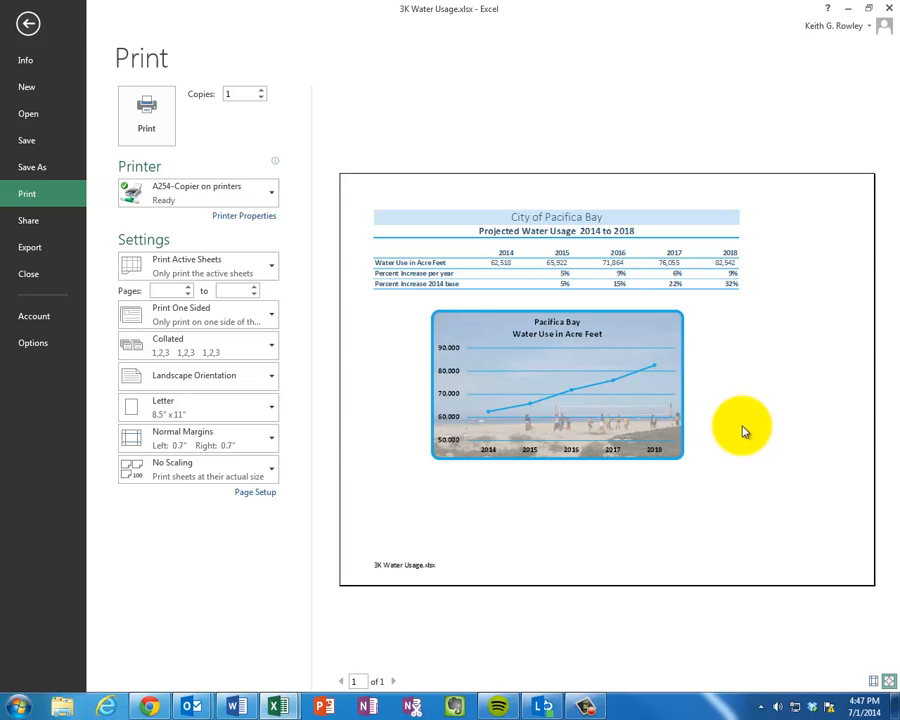
Step: Center the Projected Water Usage sheet horizontally on the page through the custom margins and return to the worksheet
key(alt+Tab)
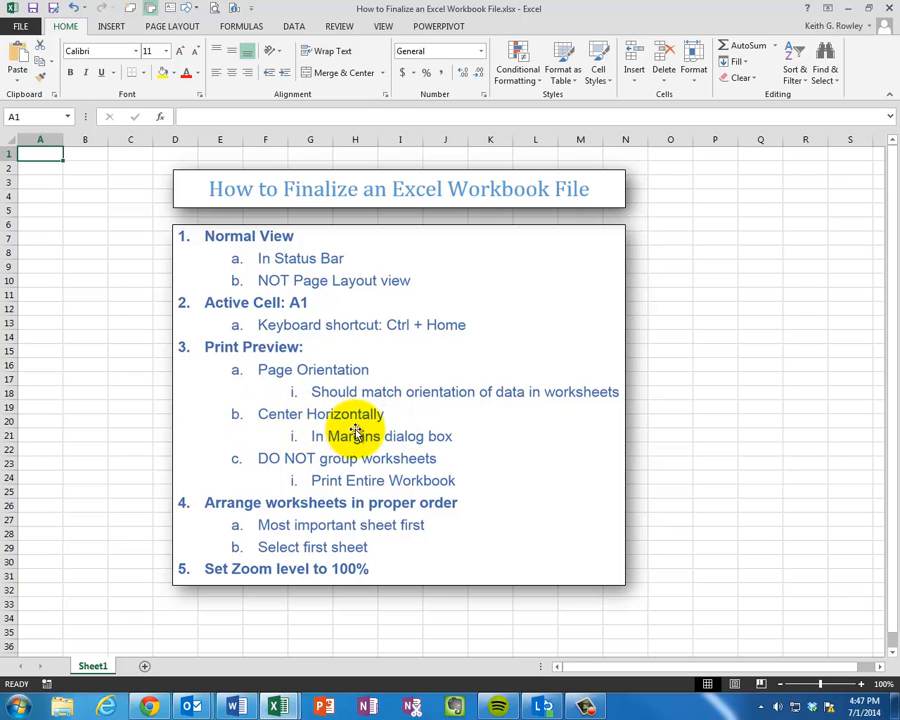
key(alt+Tab)
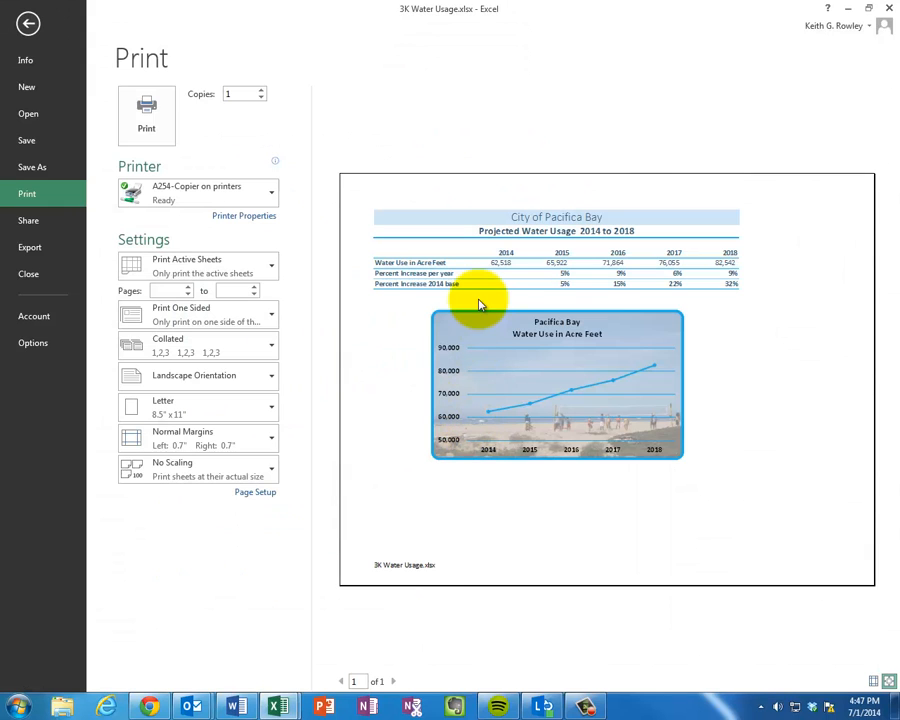
click(215, 446)
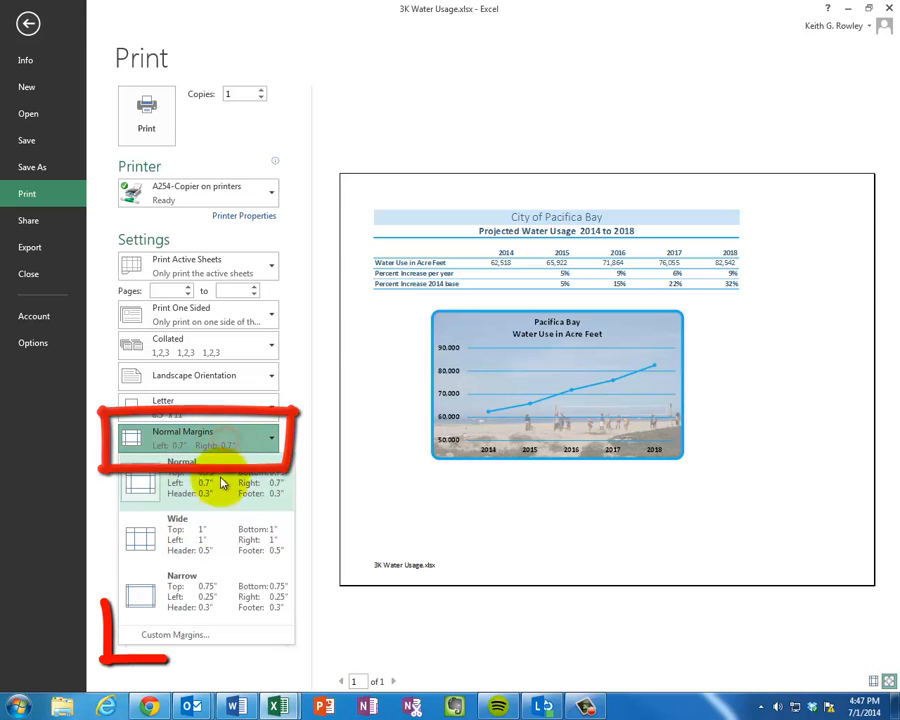
click(200, 637)
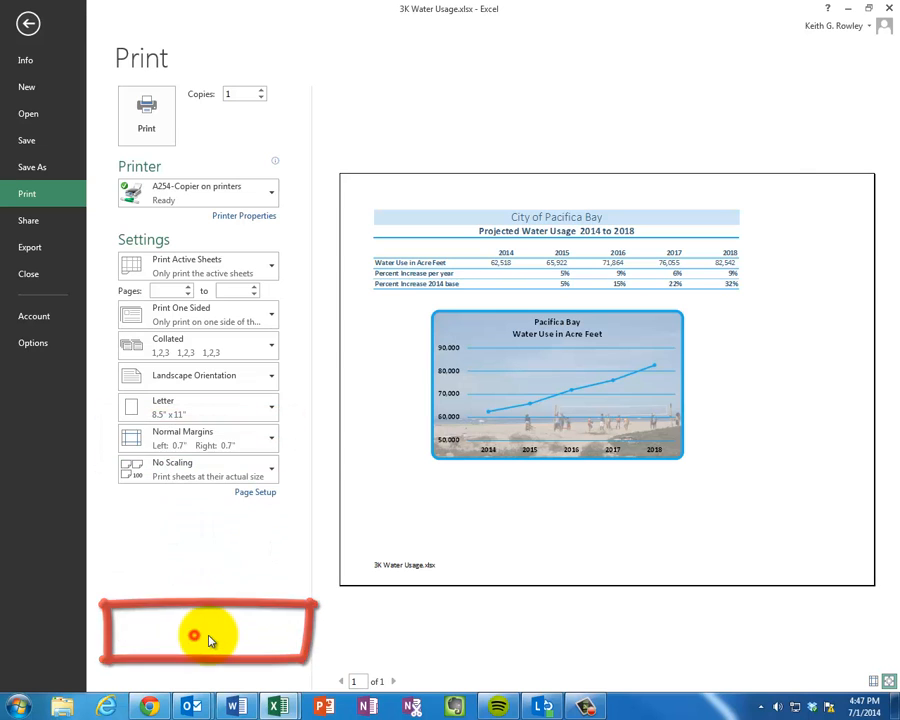
drag(662, 50, 416, 106)
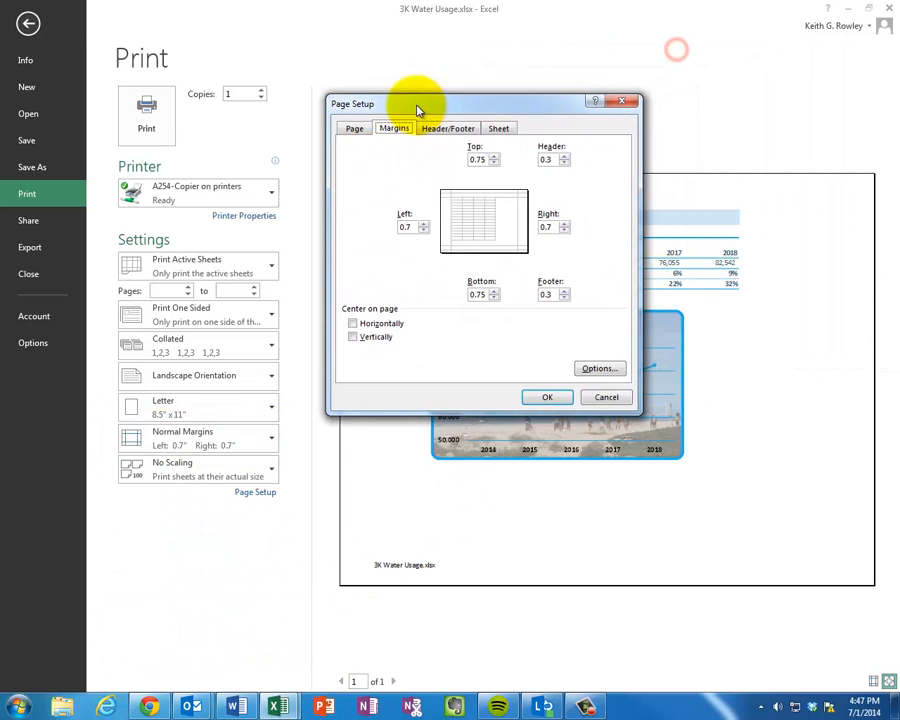
click(549, 398)
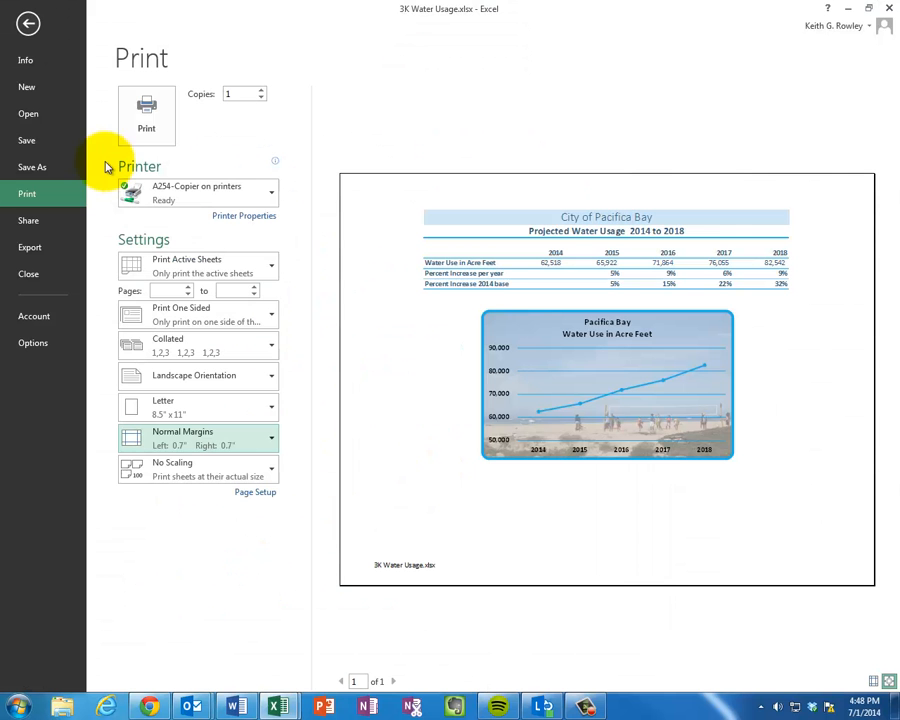
click(28, 25)
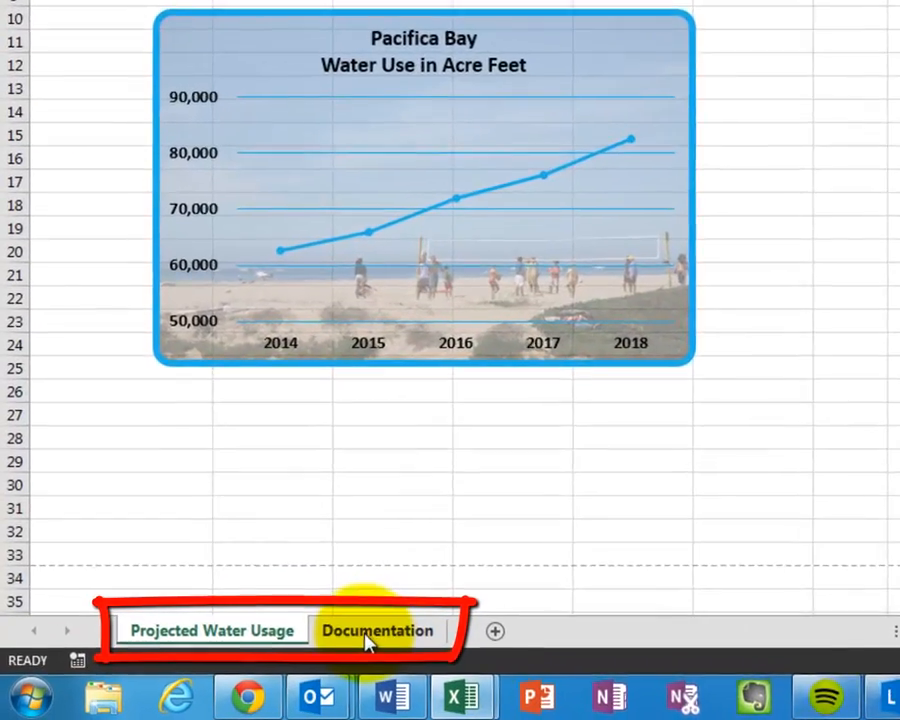
Step: Group all worksheets from the Documentation sheet and ungroup them by selecting the Projected Water Usage sheet
click(220, 666)
click(287, 618)
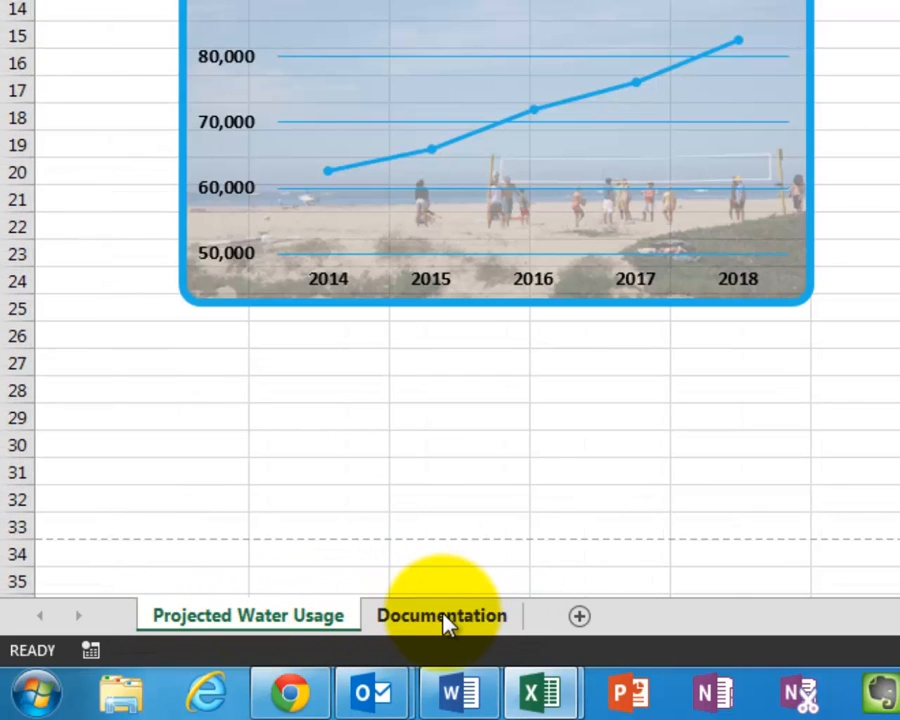
right_click(418, 622)
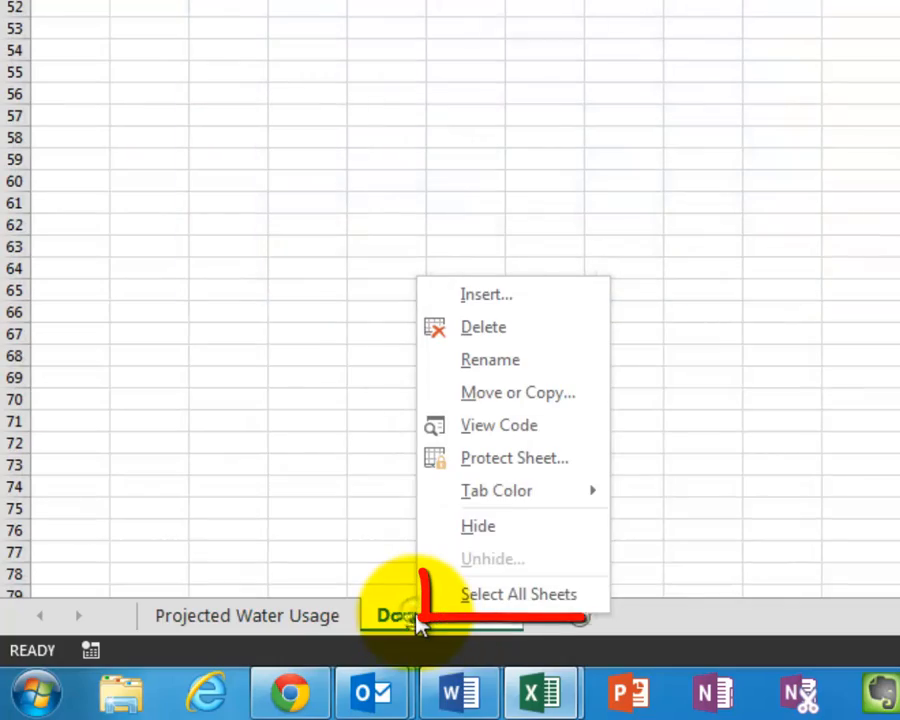
click(496, 596)
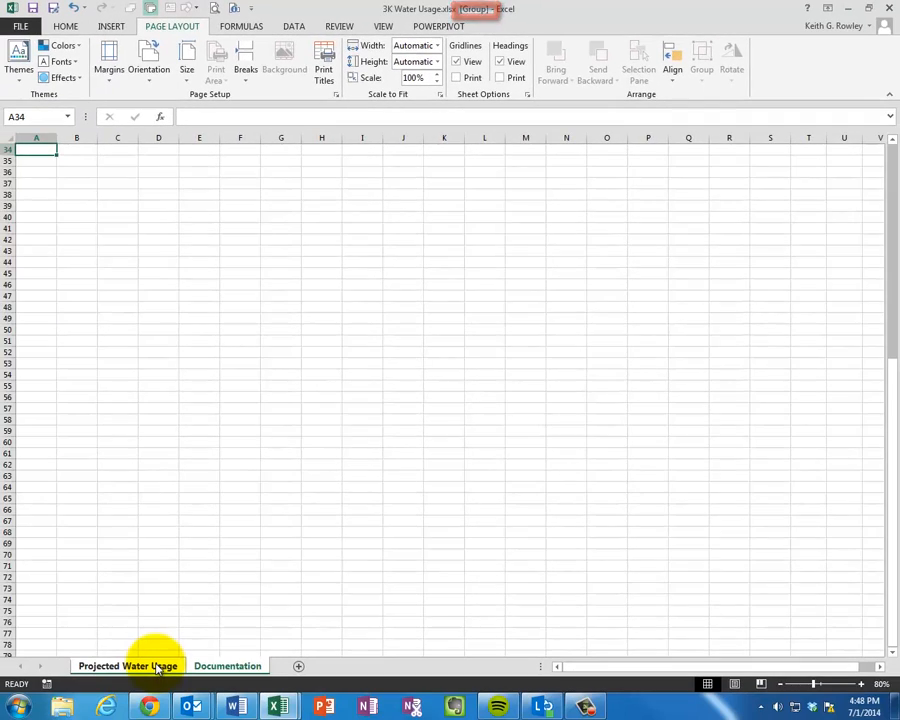
click(158, 665)
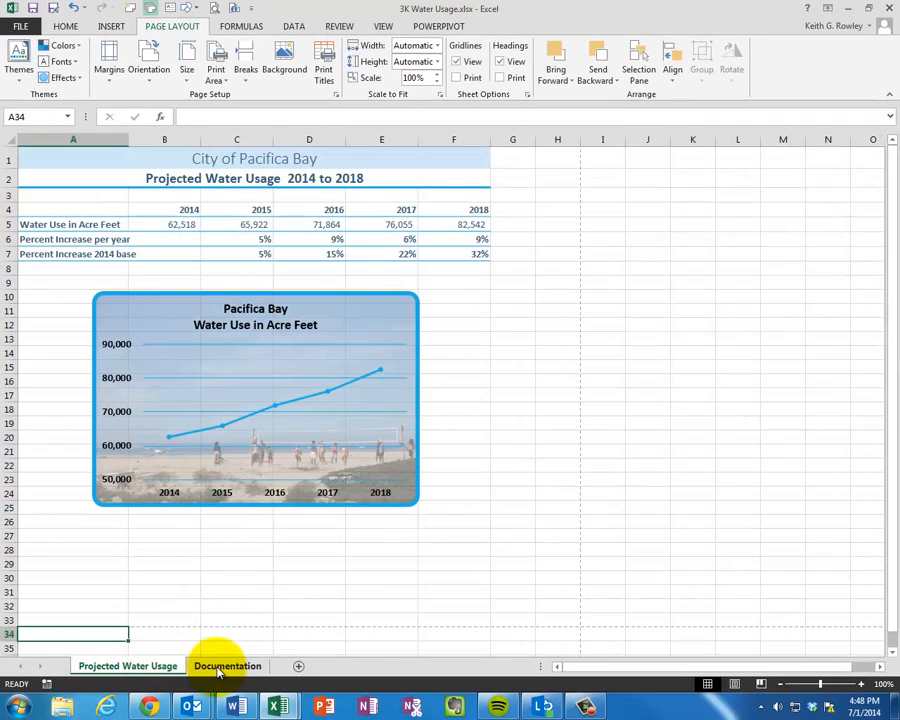
Step: Set the print scope to Print Entire Workbook and page through the print preview to the last page
click(20, 27)
click(36, 196)
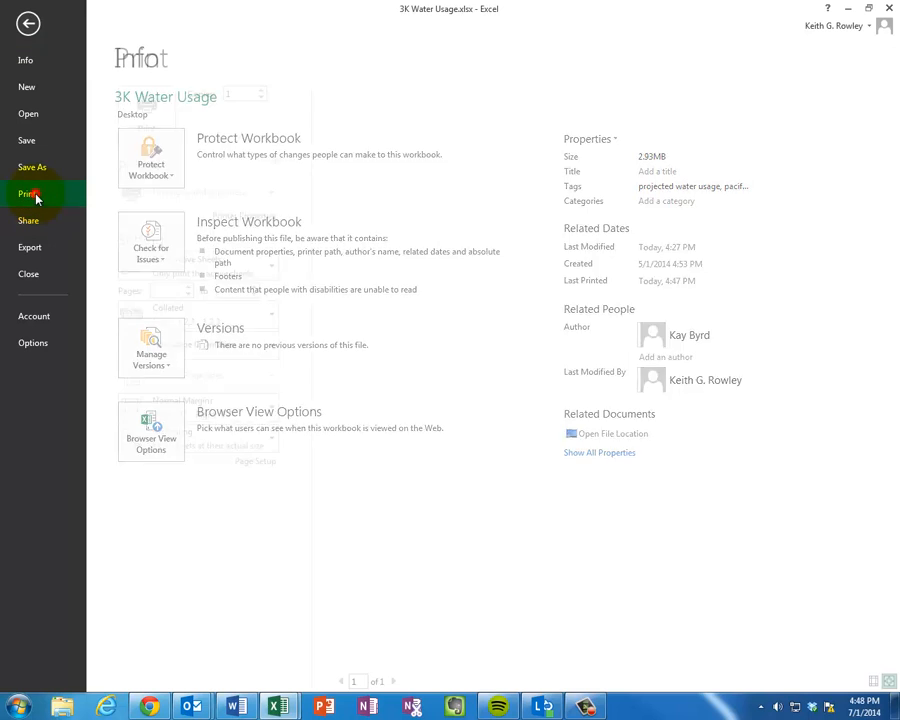
click(208, 265)
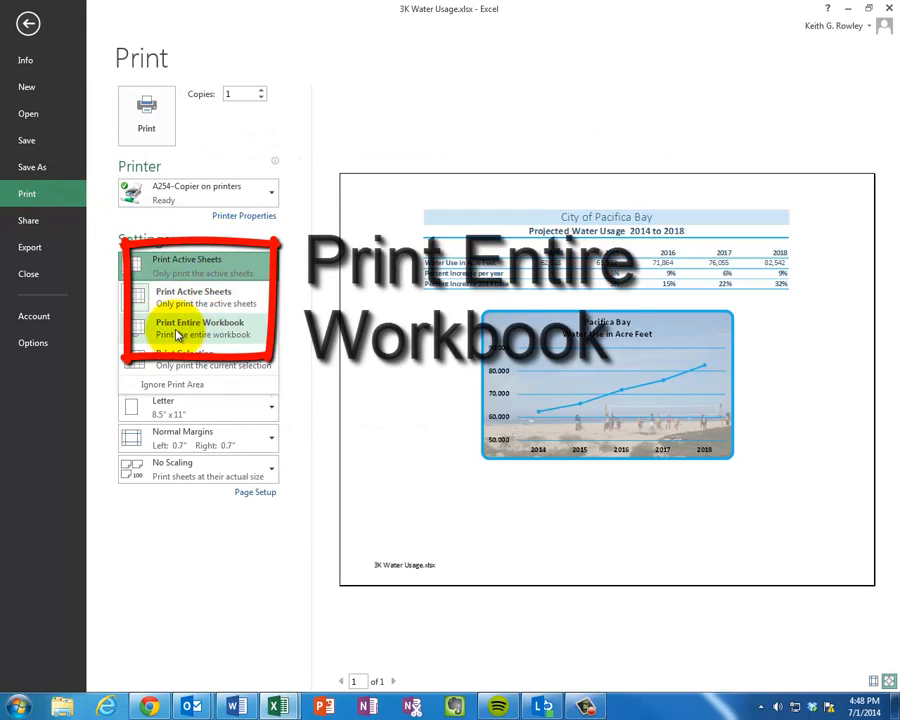
click(243, 334)
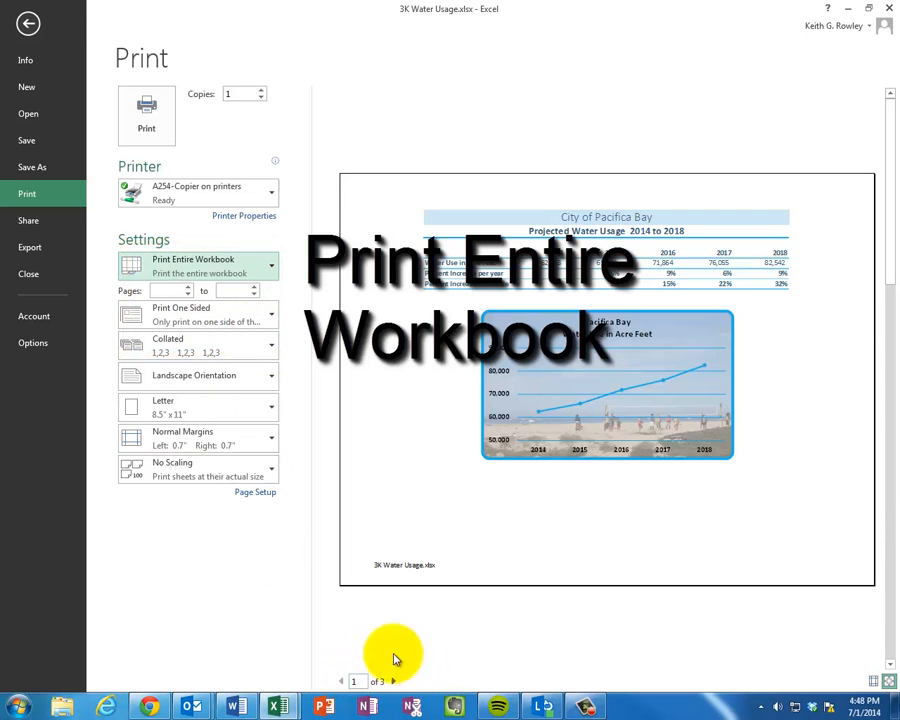
click(393, 681)
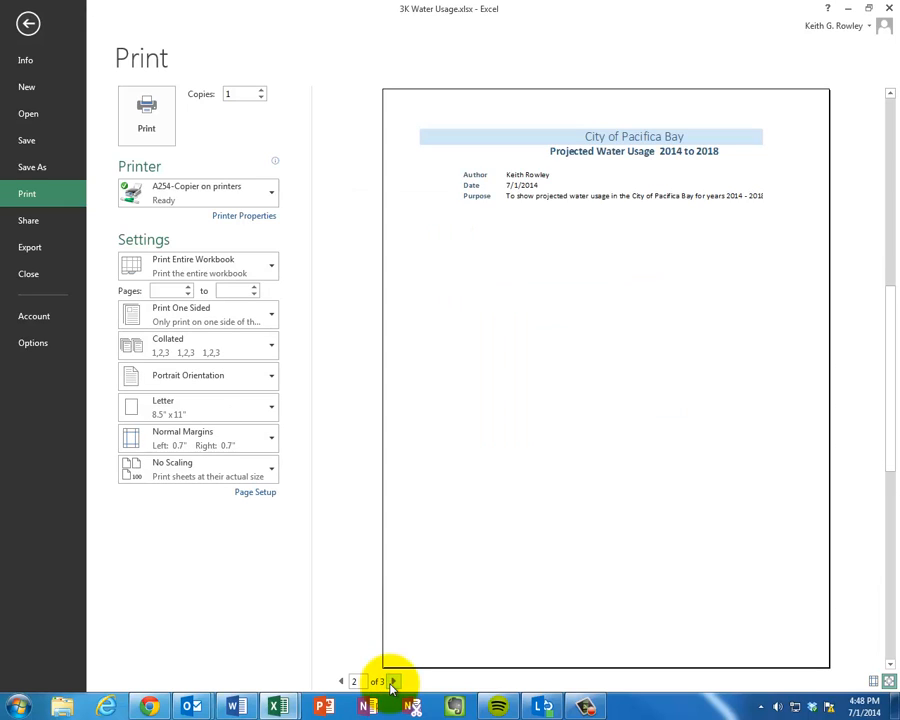
click(393, 681)
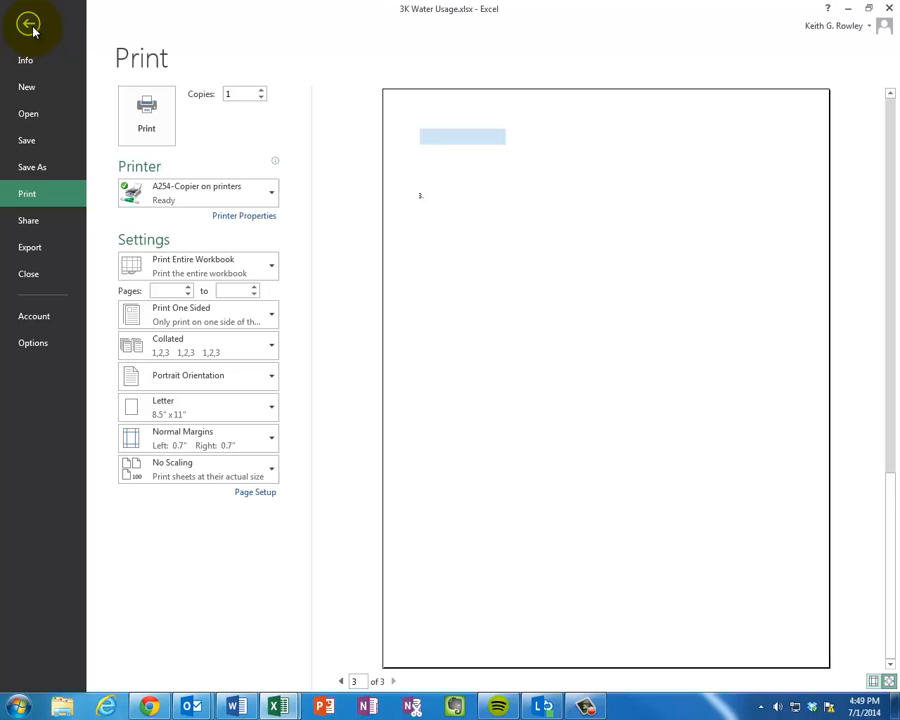
Step: Set the previewed Documentation sheet's page orientation to Landscape in the print settings
click(230, 470)
click(227, 376)
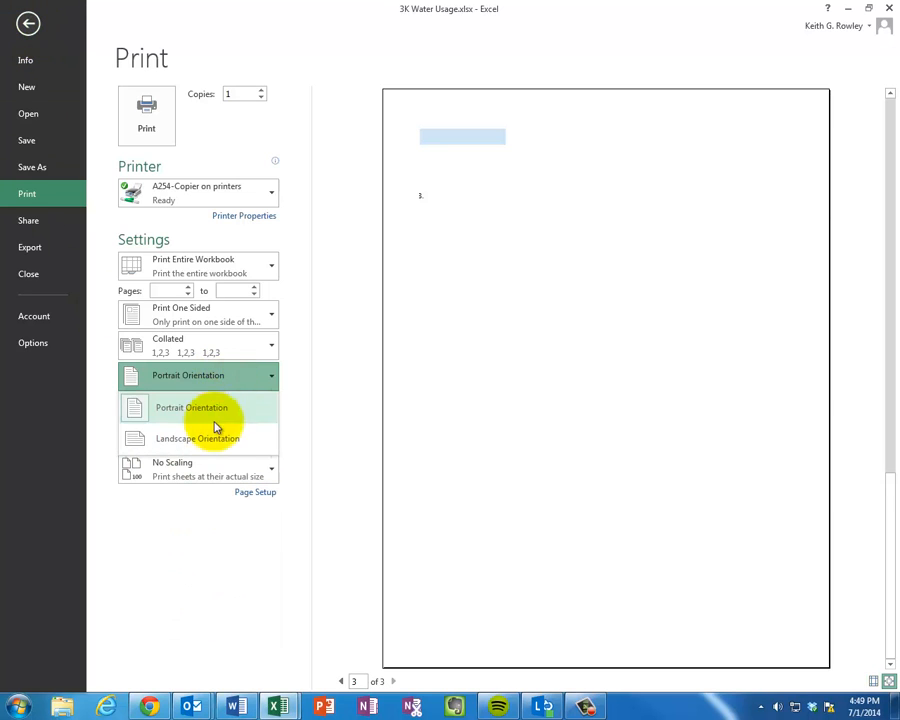
click(214, 438)
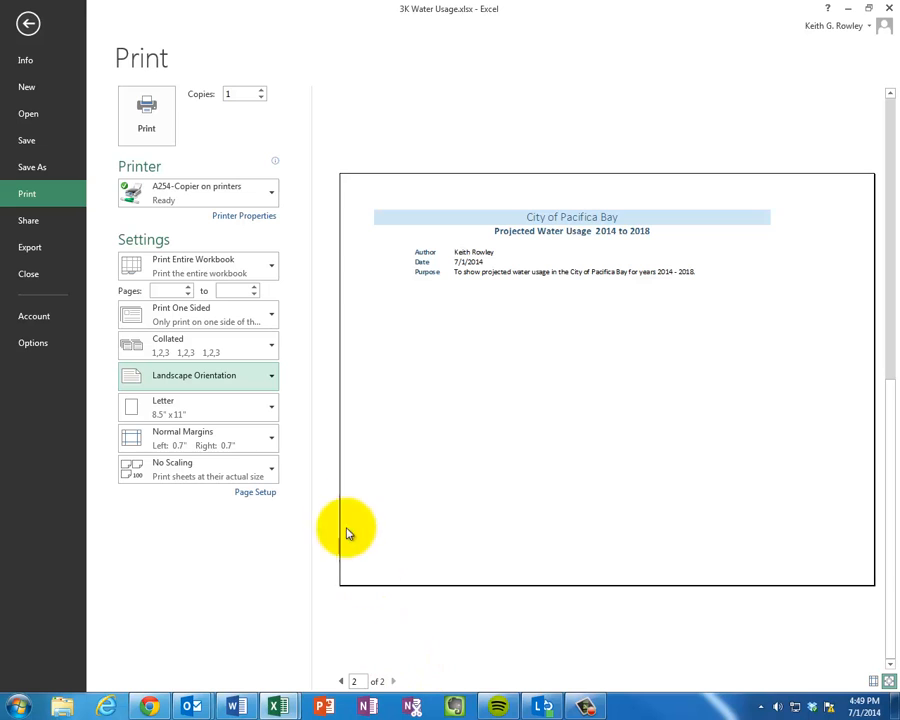
Step: Center the Documentation sheet horizontally on the page through the custom margins and check both preview pages
click(236, 449)
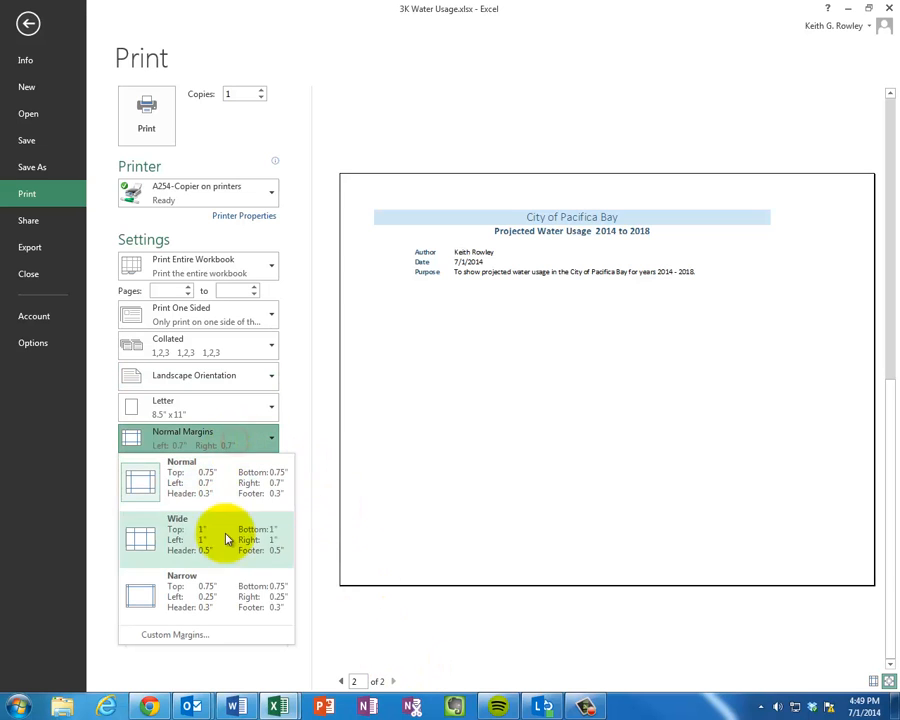
click(197, 635)
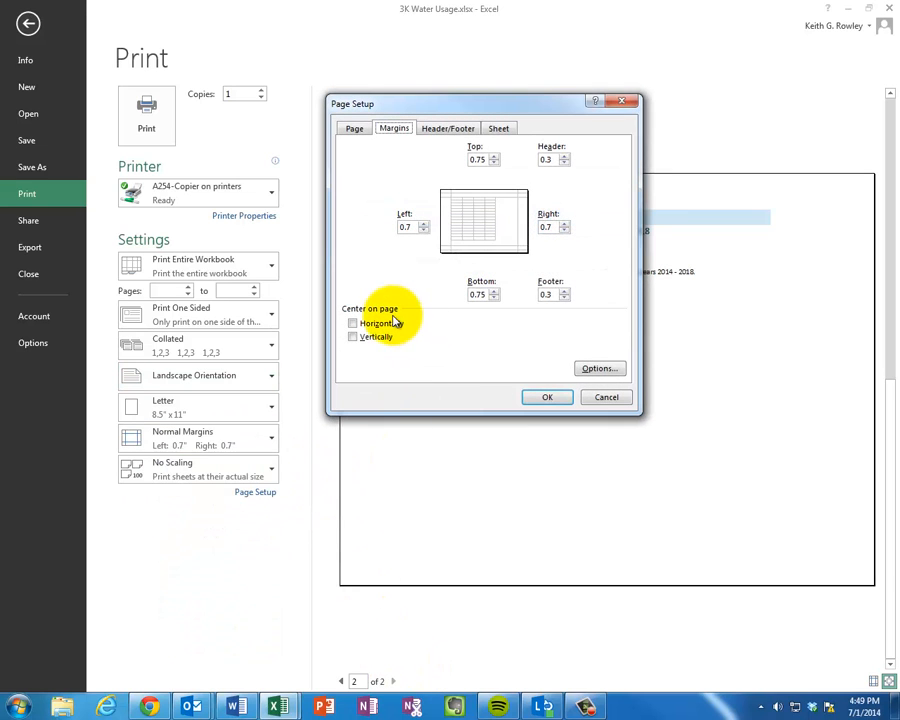
click(401, 326)
click(547, 397)
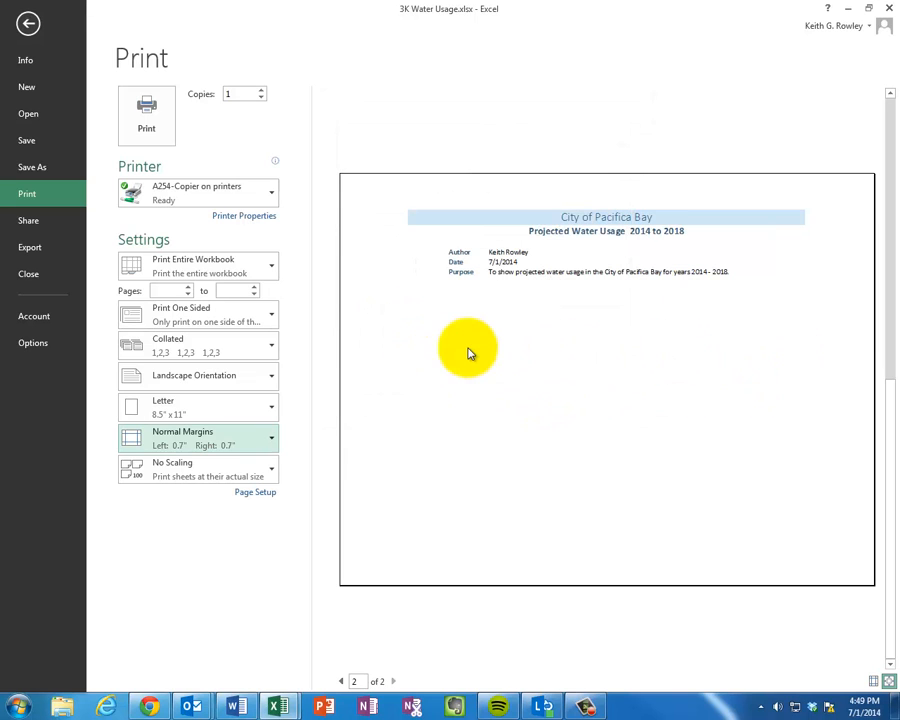
click(341, 681)
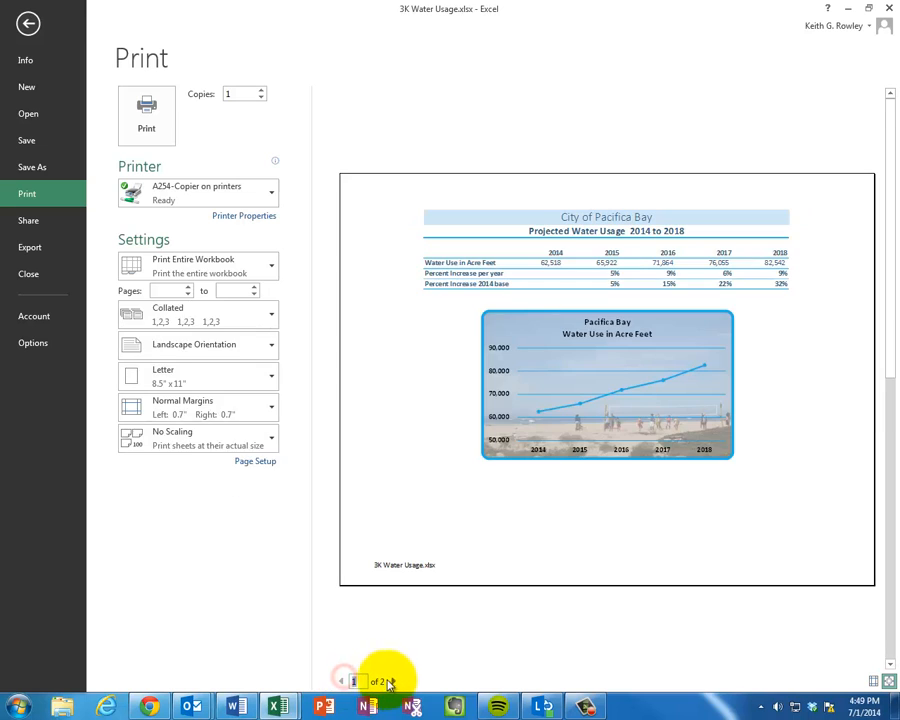
click(392, 682)
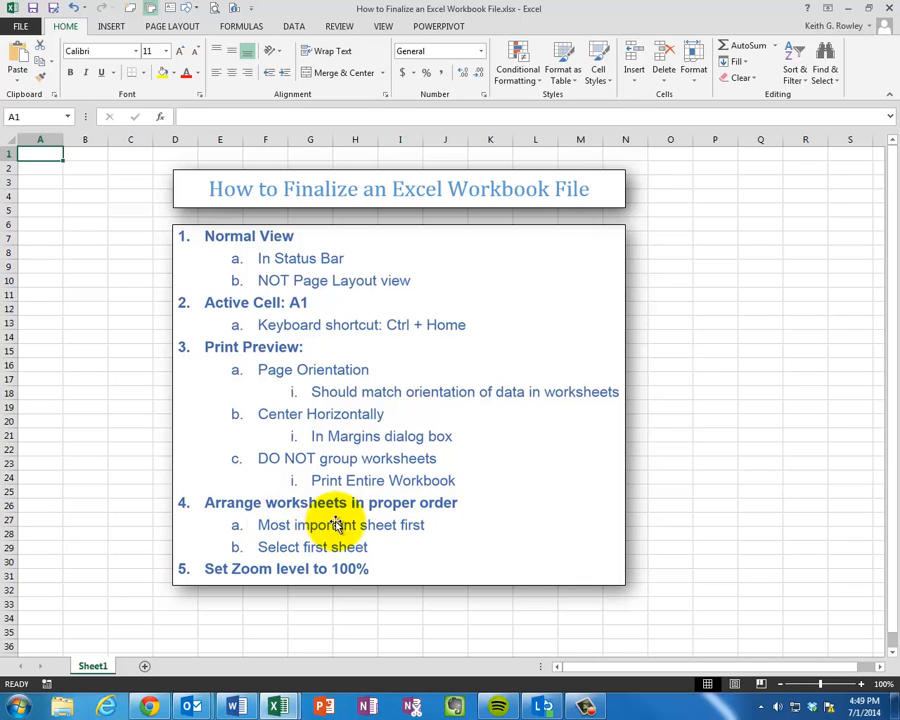
Step: Return to the 3K Water Usage workbook, leave the print preview and make A1 the active cell on the Documentation sheet
key(alt+Tab)
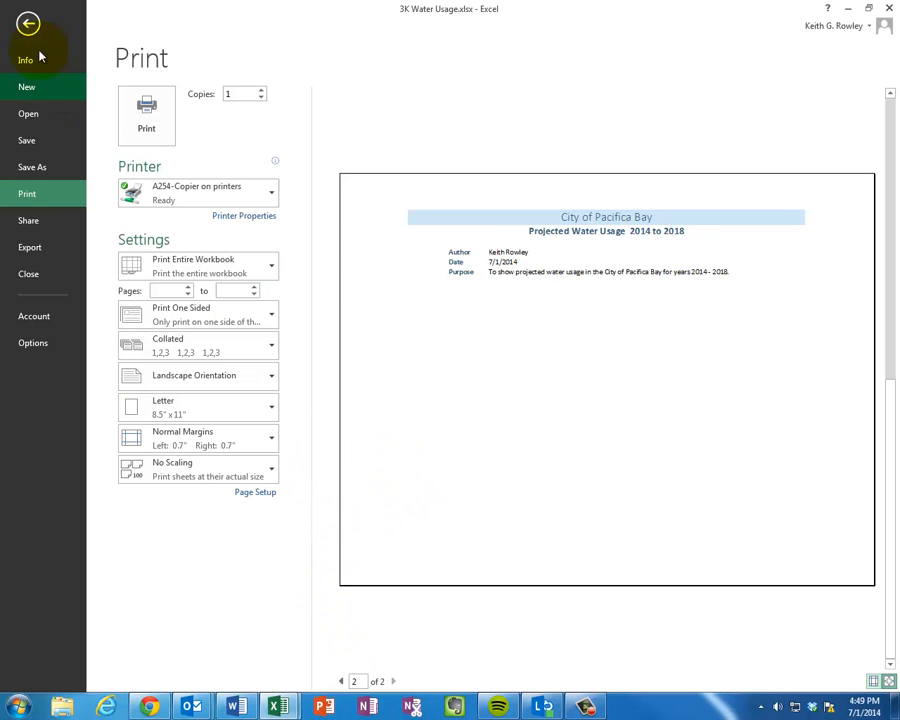
click(32, 30)
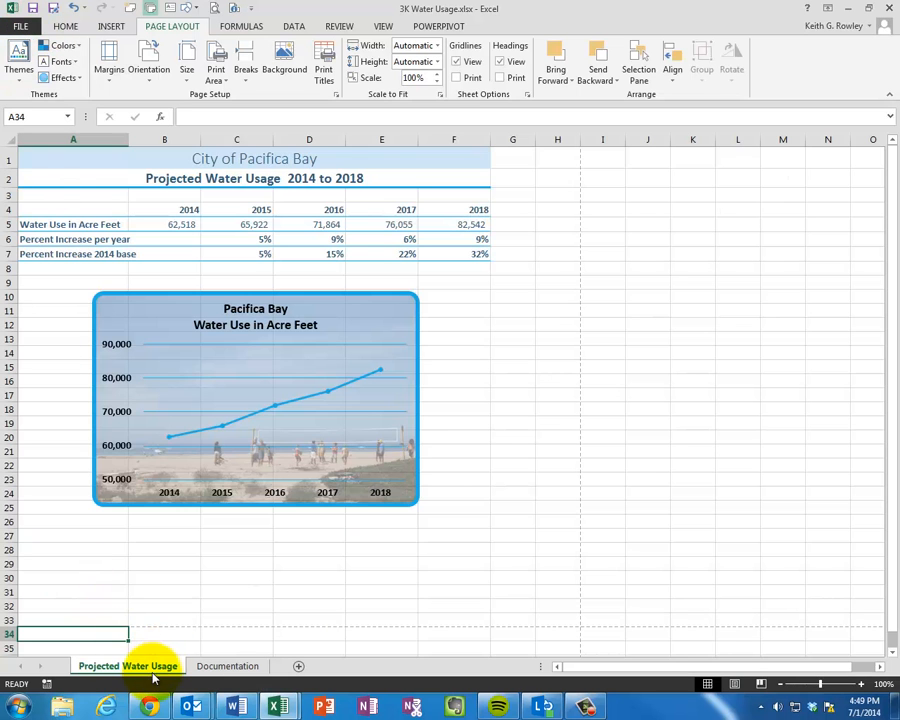
click(219, 668)
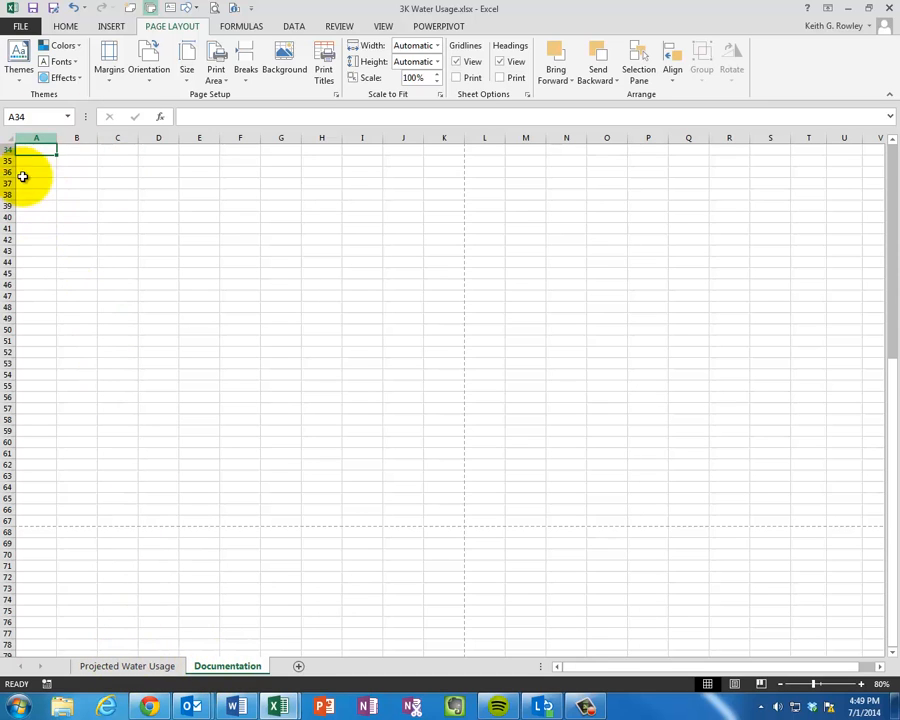
key(ctrl+Home)
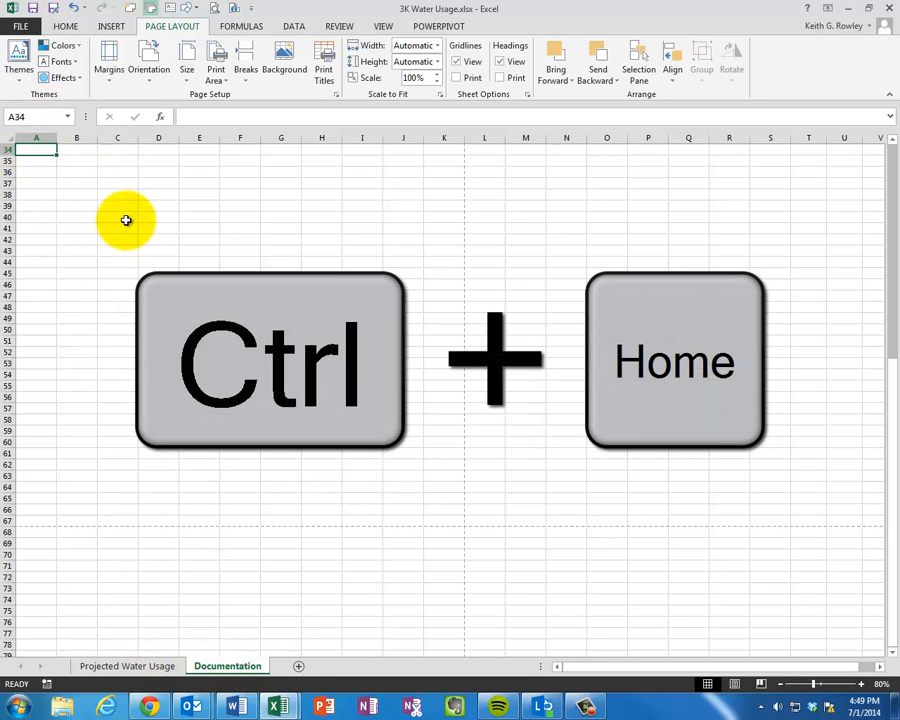
key(ctrl+Home)
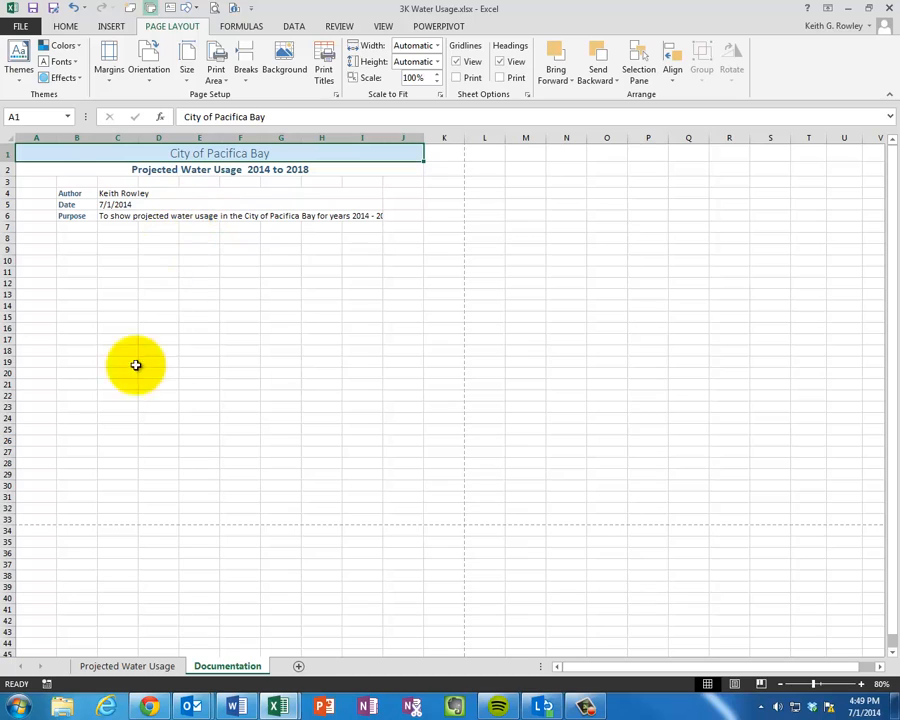
Step: Move the Documentation sheet in front of the Projected Water Usage sheet and select it as the first sheet
click(150, 668)
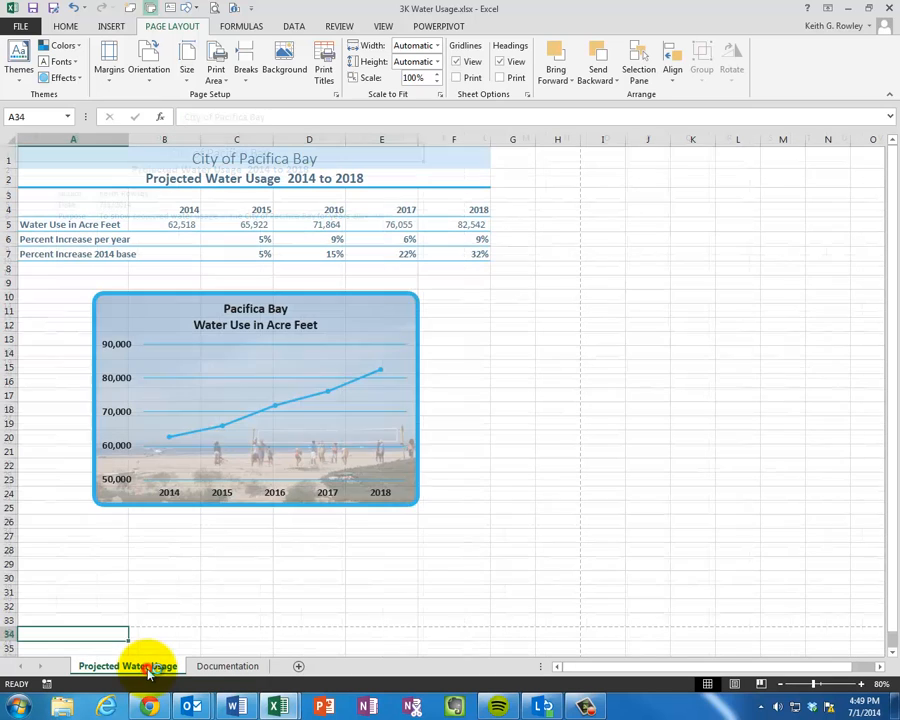
click(227, 667)
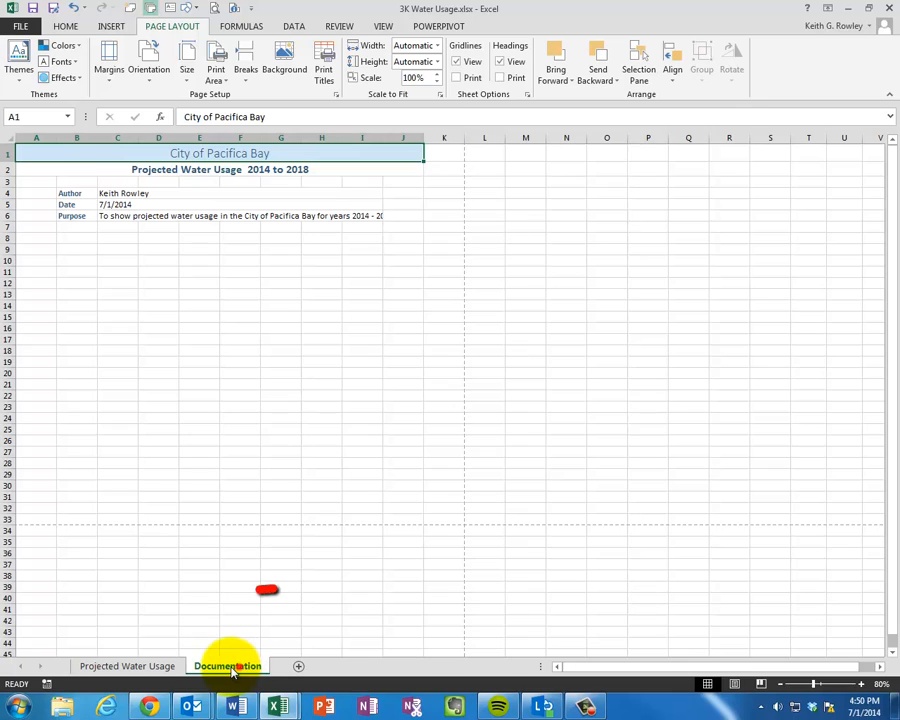
mouse_move(232, 672)
mouse_down()
mouse_move(200, 656)
mouse_move(89, 638)
mouse_move(80, 672)
mouse_up()
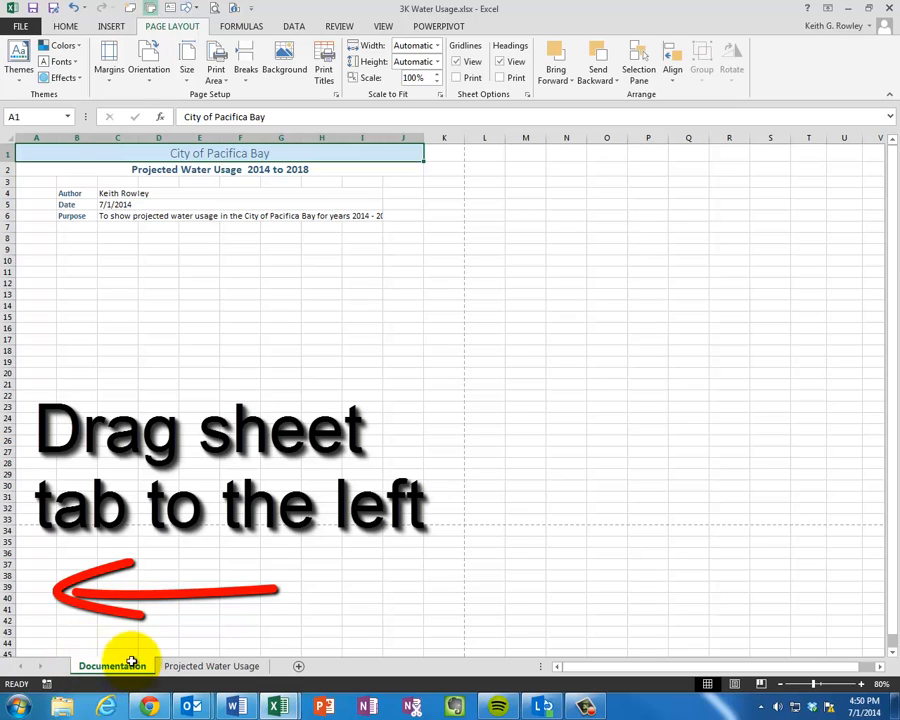
click(206, 666)
click(115, 666)
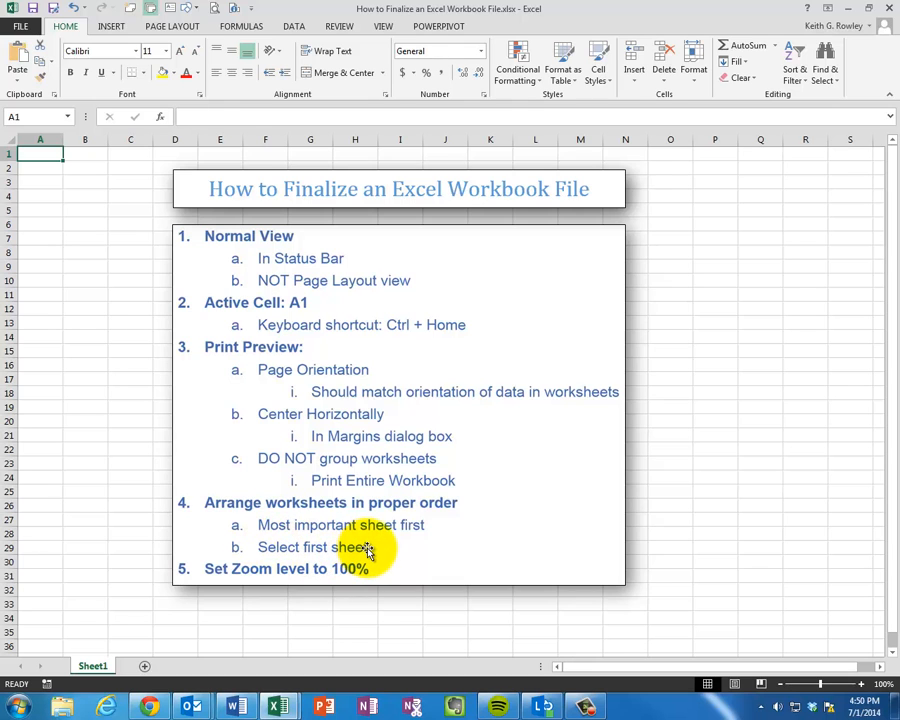
key(alt+Tab)
click(207, 668)
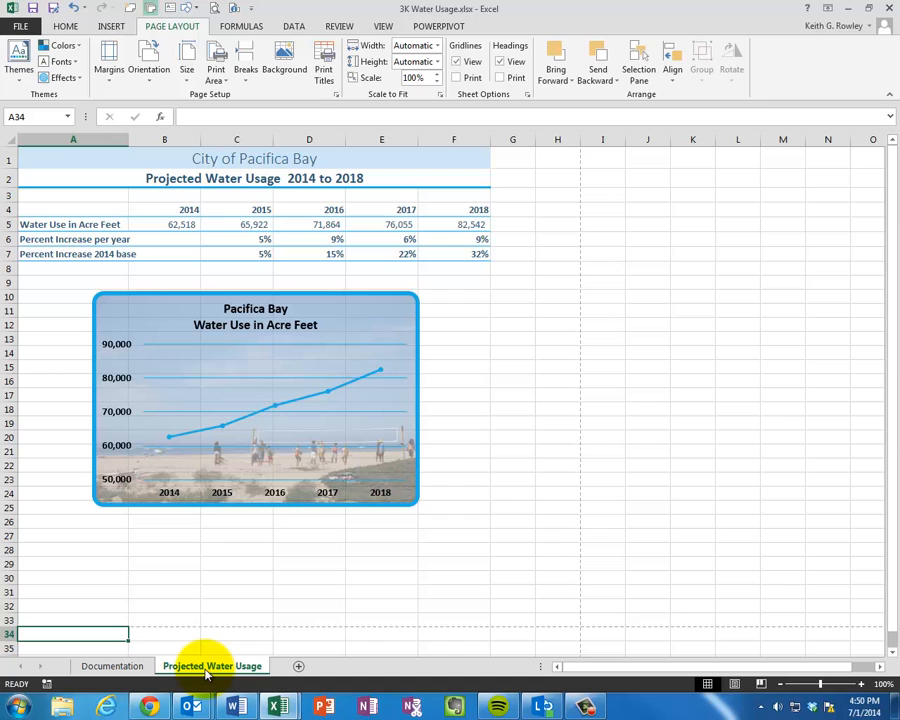
click(100, 668)
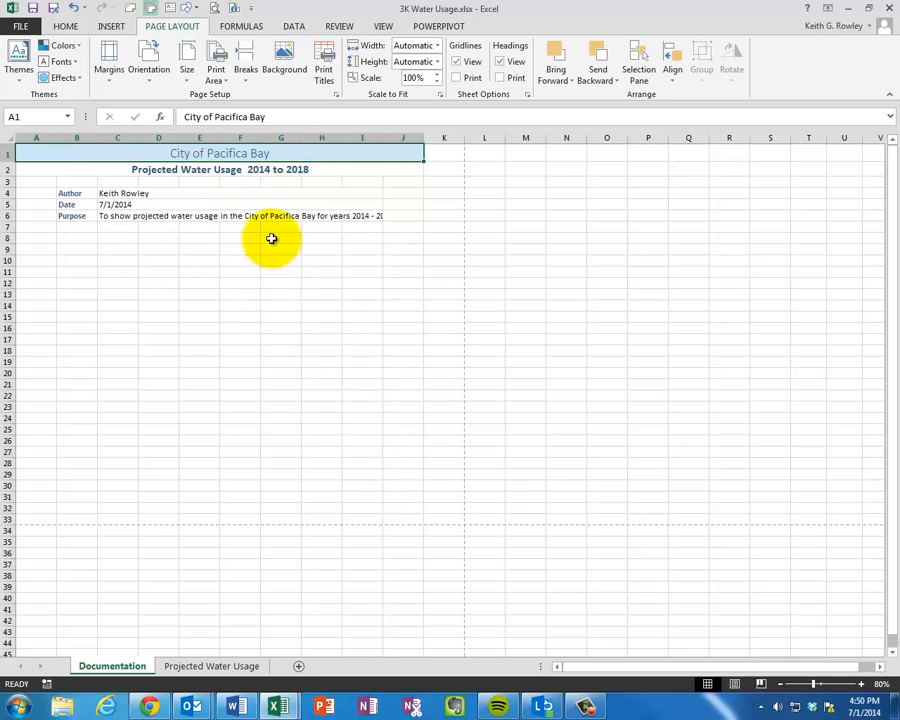
Step: Consult the finalizing checklist's zoom item and set the Documentation sheet's zoom to 100%
key(alt)
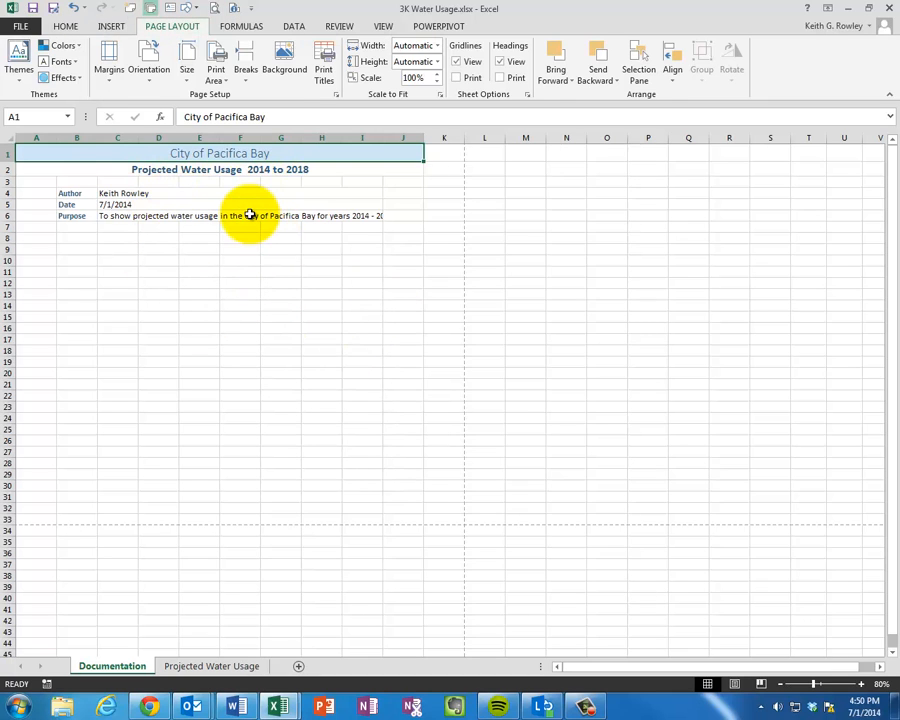
key(alt+Tab)
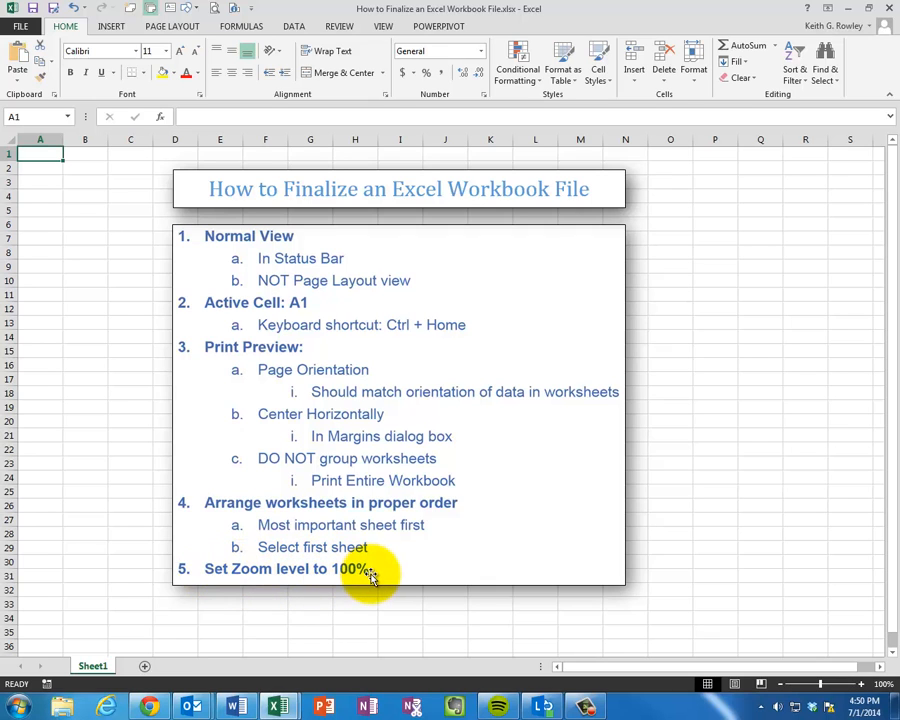
key(alt+Tab)
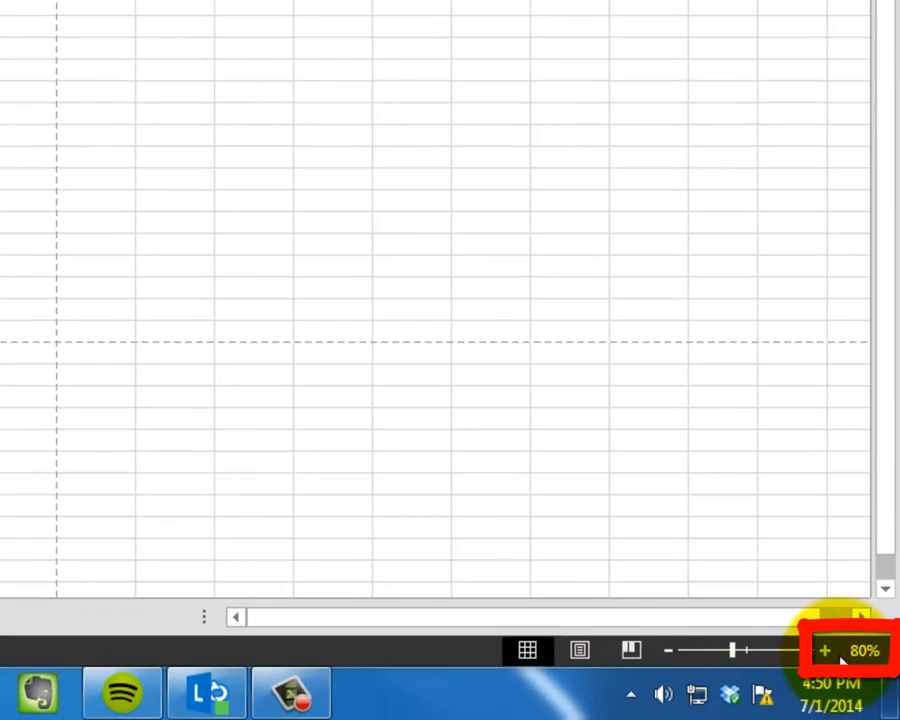
click(824, 651)
click(824, 651)
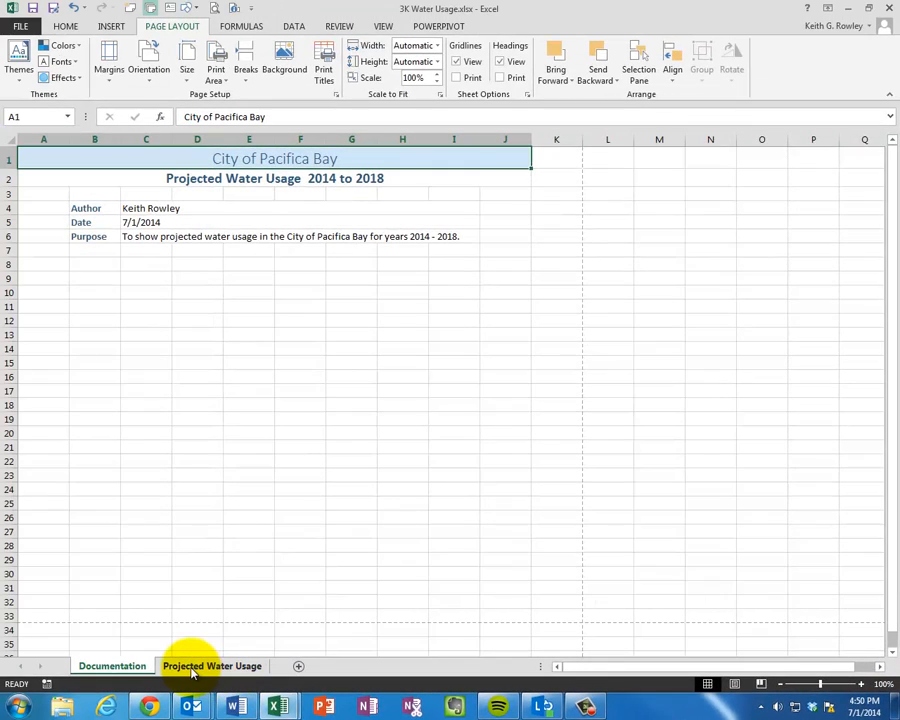
Step: Reset the Projected Water Usage sheet's zoom to 100% and leave Documentation as the active sheet
click(193, 668)
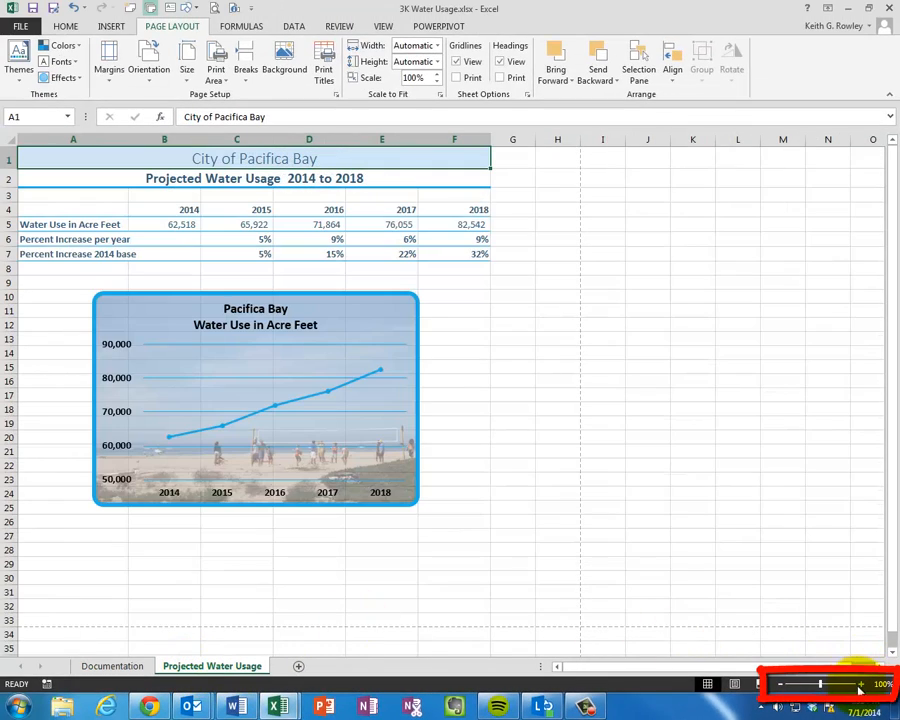
click(782, 686)
click(860, 687)
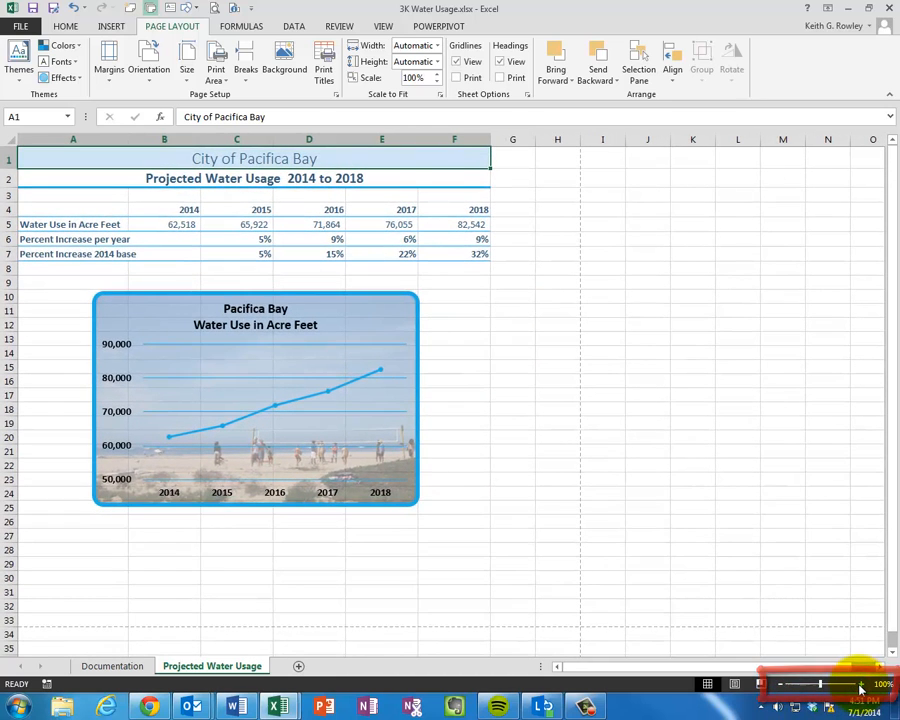
click(119, 666)
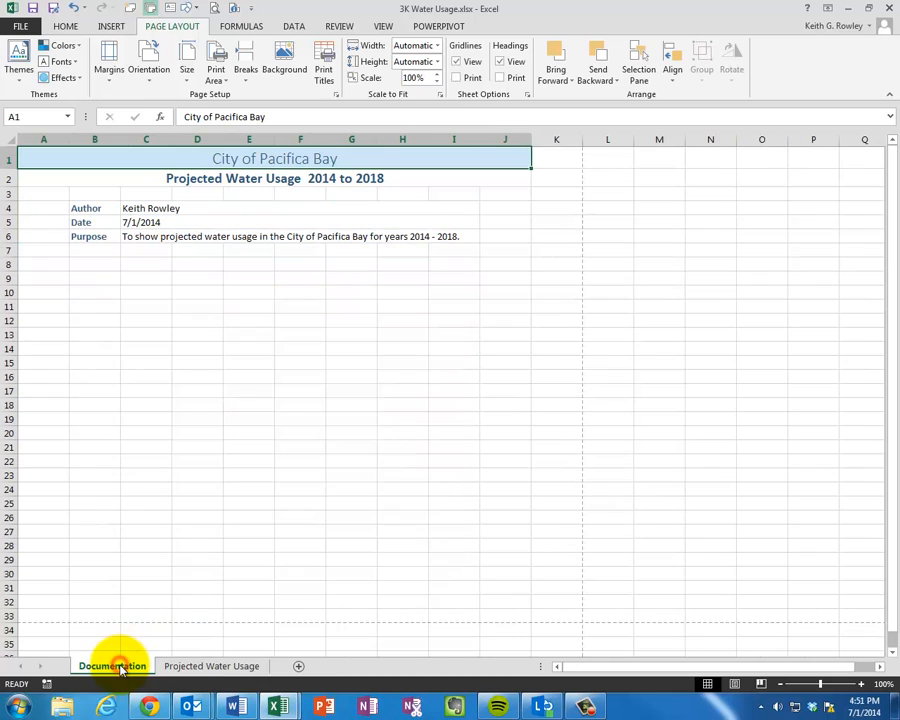
click(205, 667)
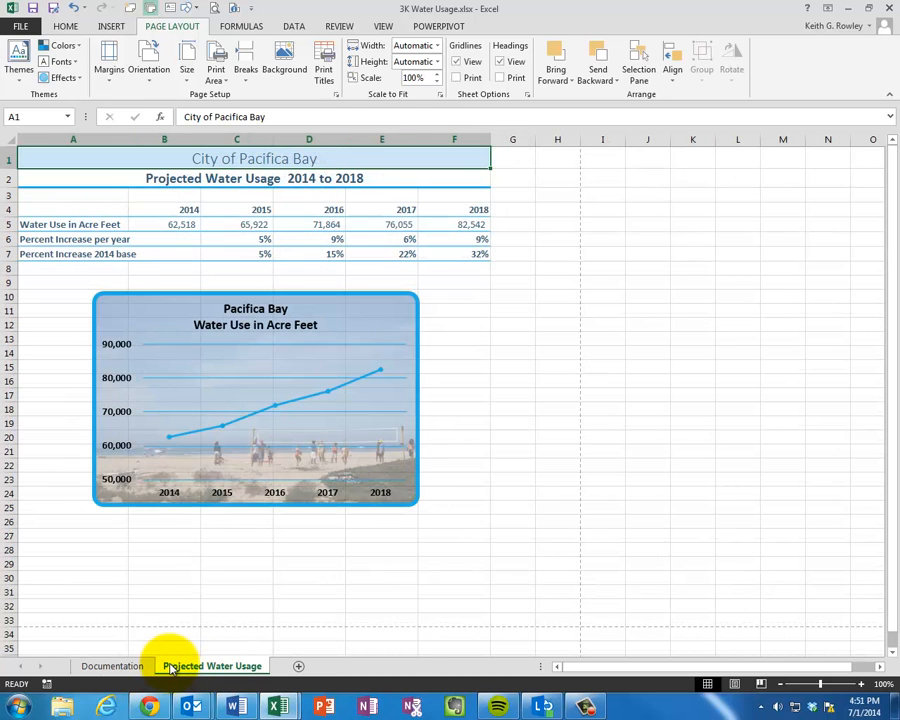
click(114, 667)
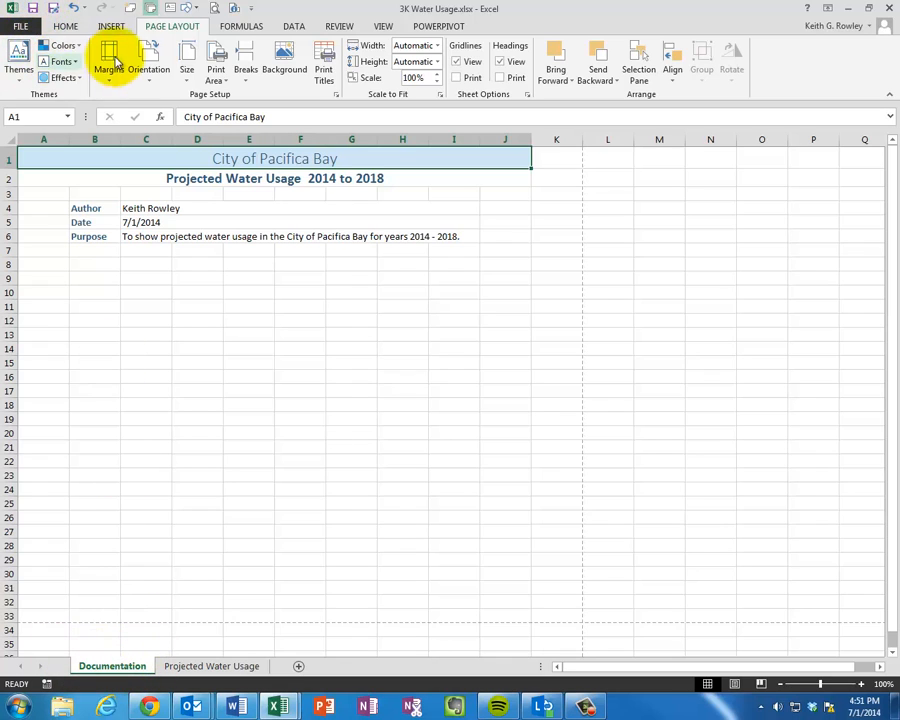
Step: Preview both pages of the entire workbook for printing and return to the worksheet
click(215, 8)
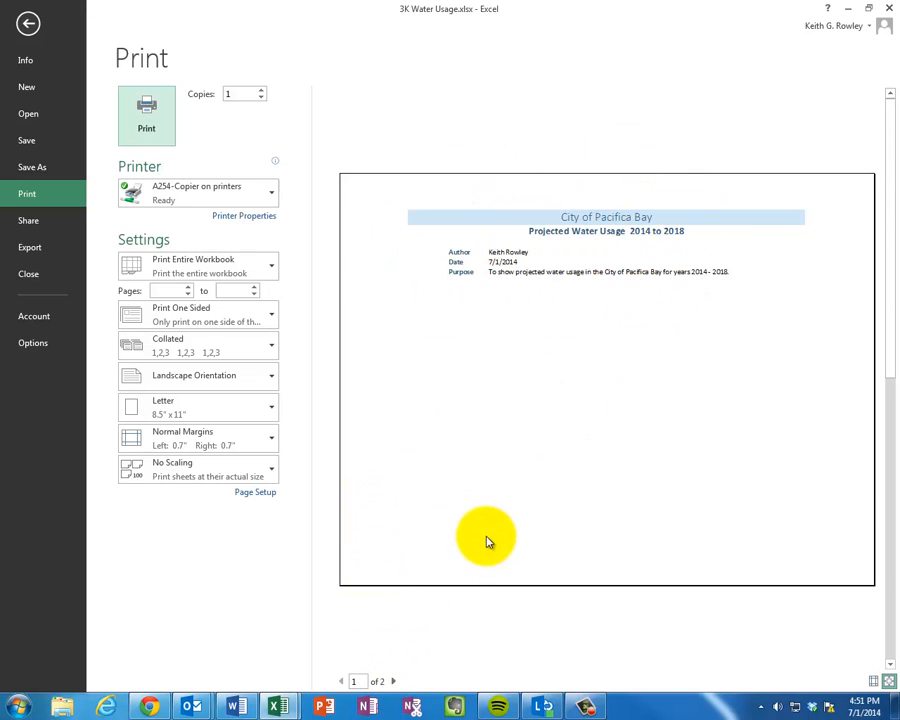
click(395, 682)
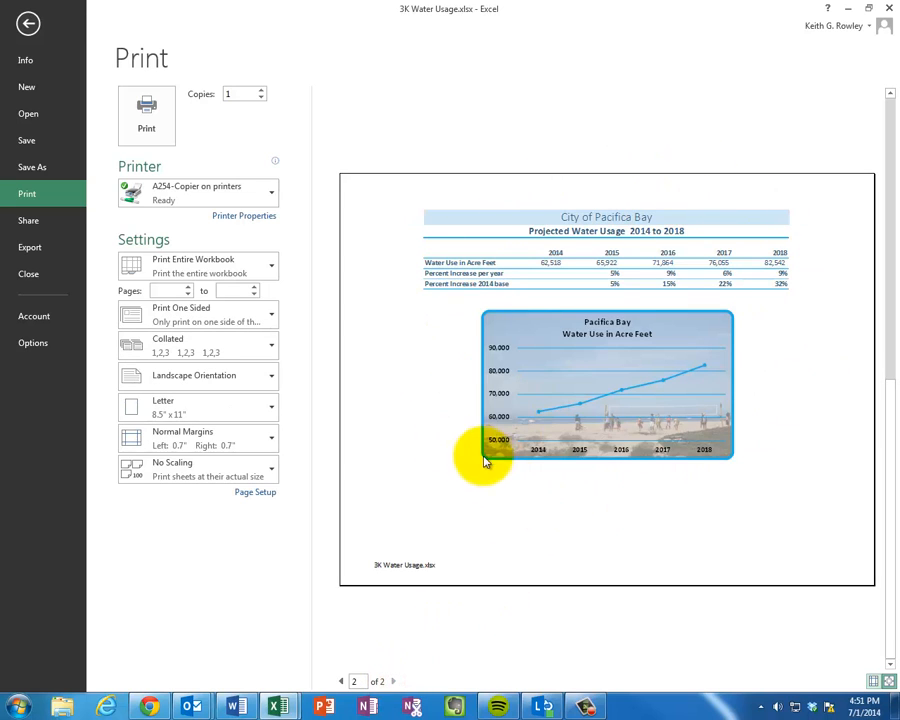
click(25, 24)
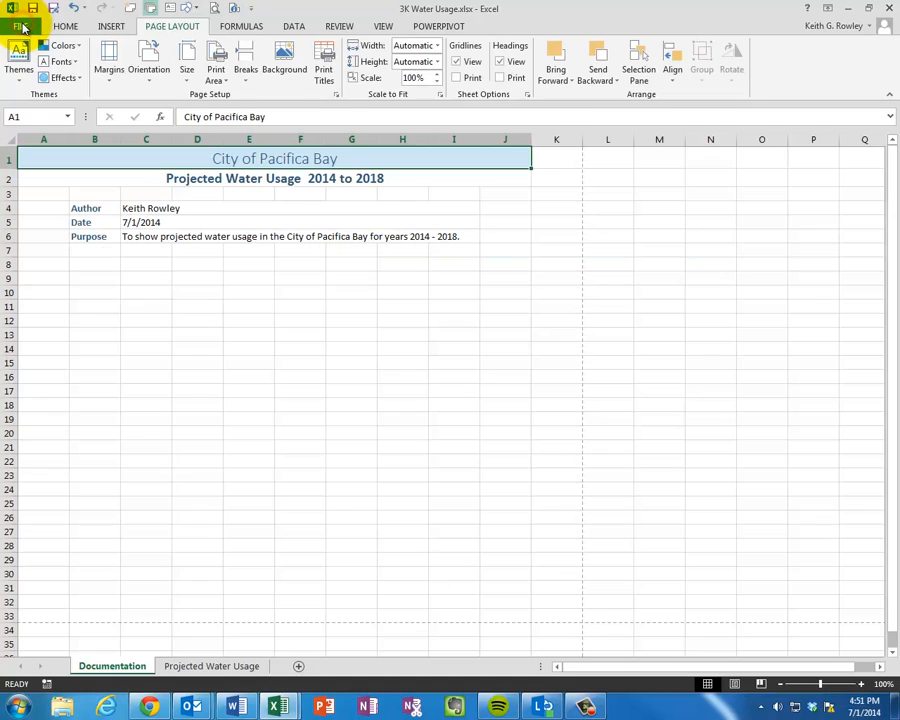